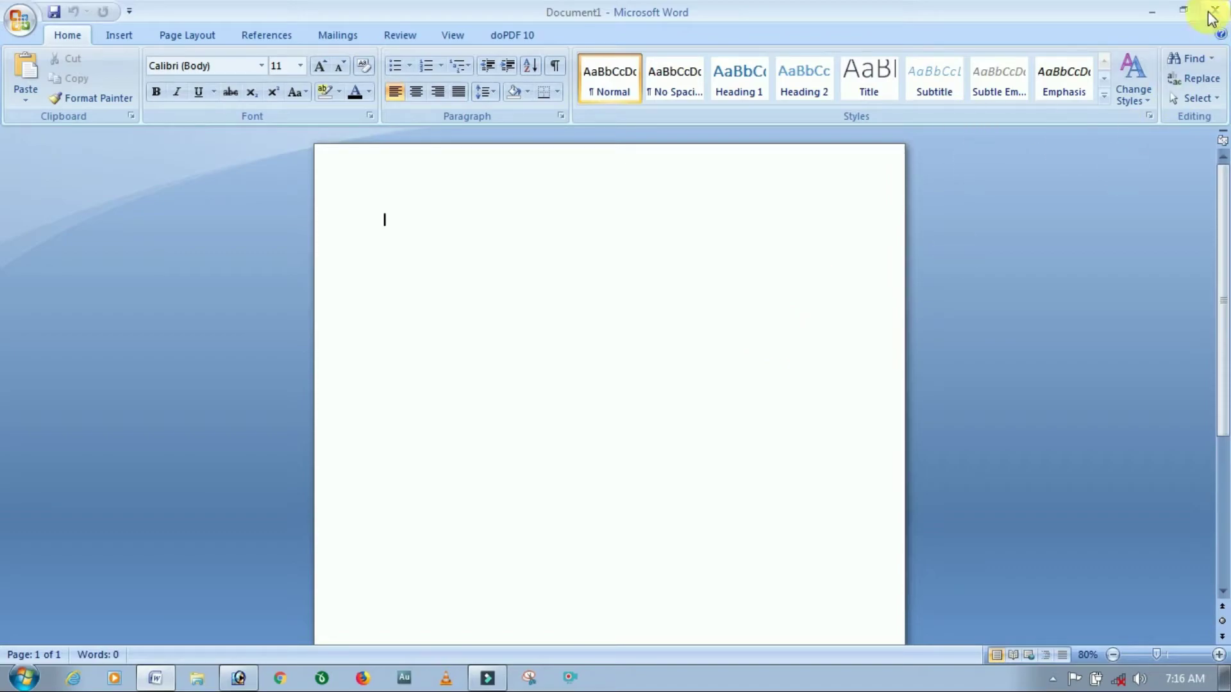
Launch Microsoft Office Word 2007 from Start > All Programs > Microsoft Office.
left_click(1154, 11)
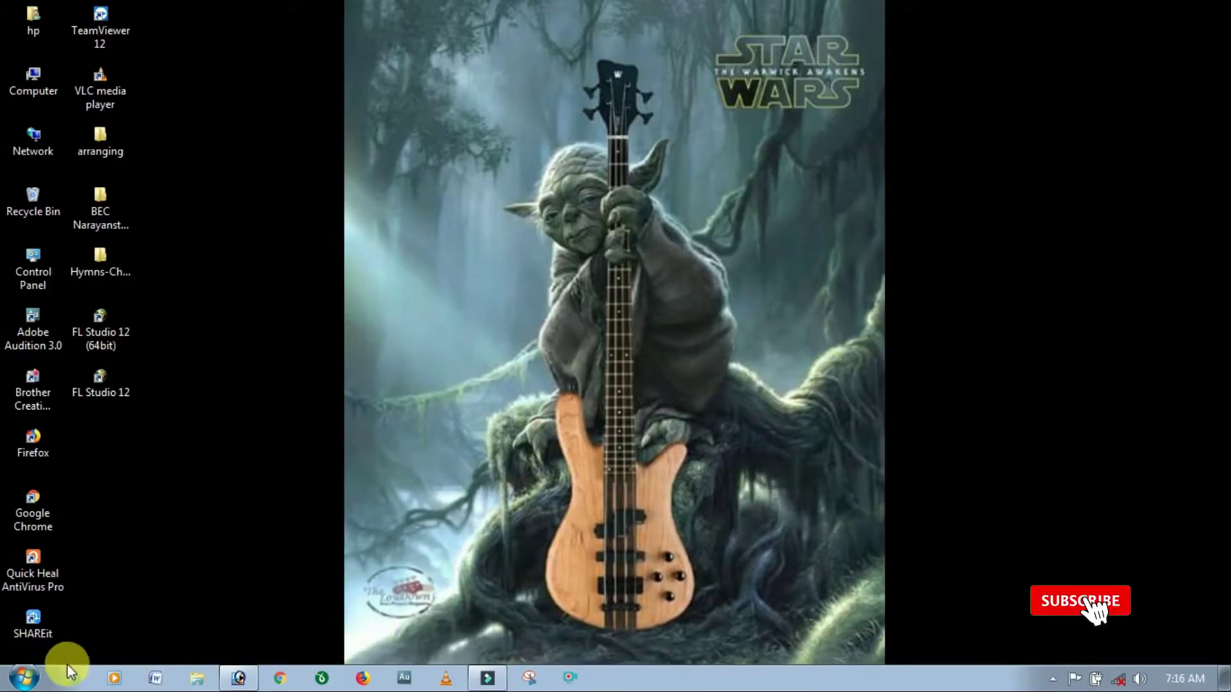
left_click(24, 679)
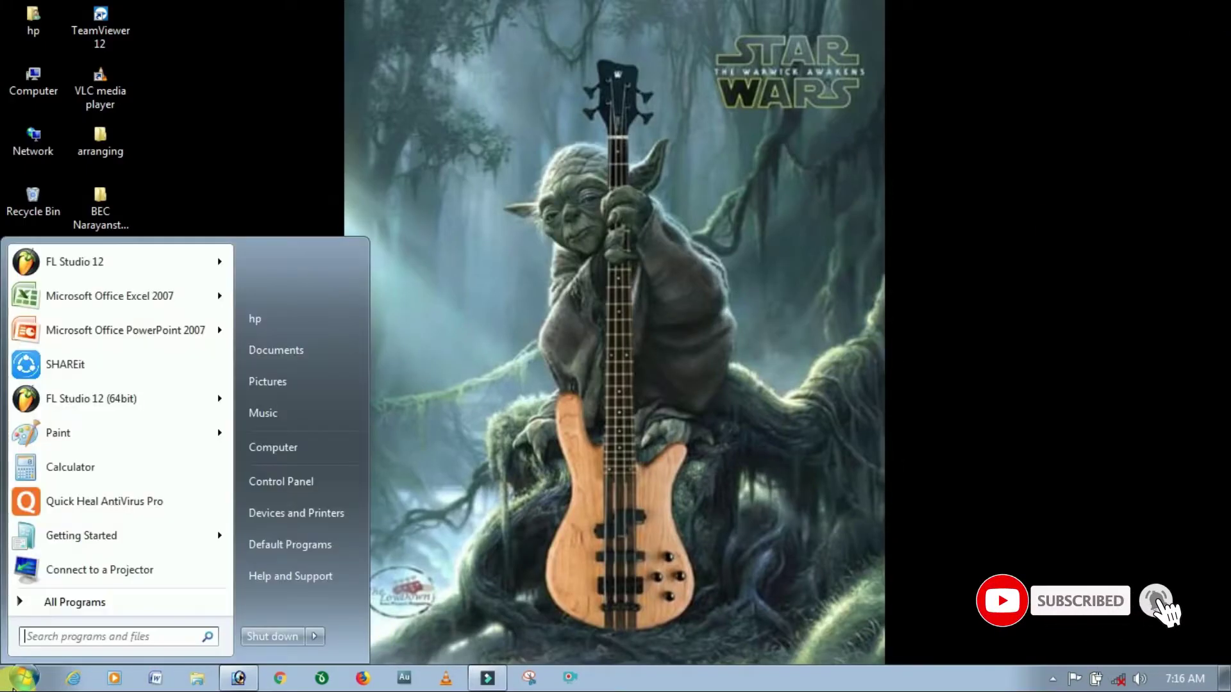
left_click(59, 606)
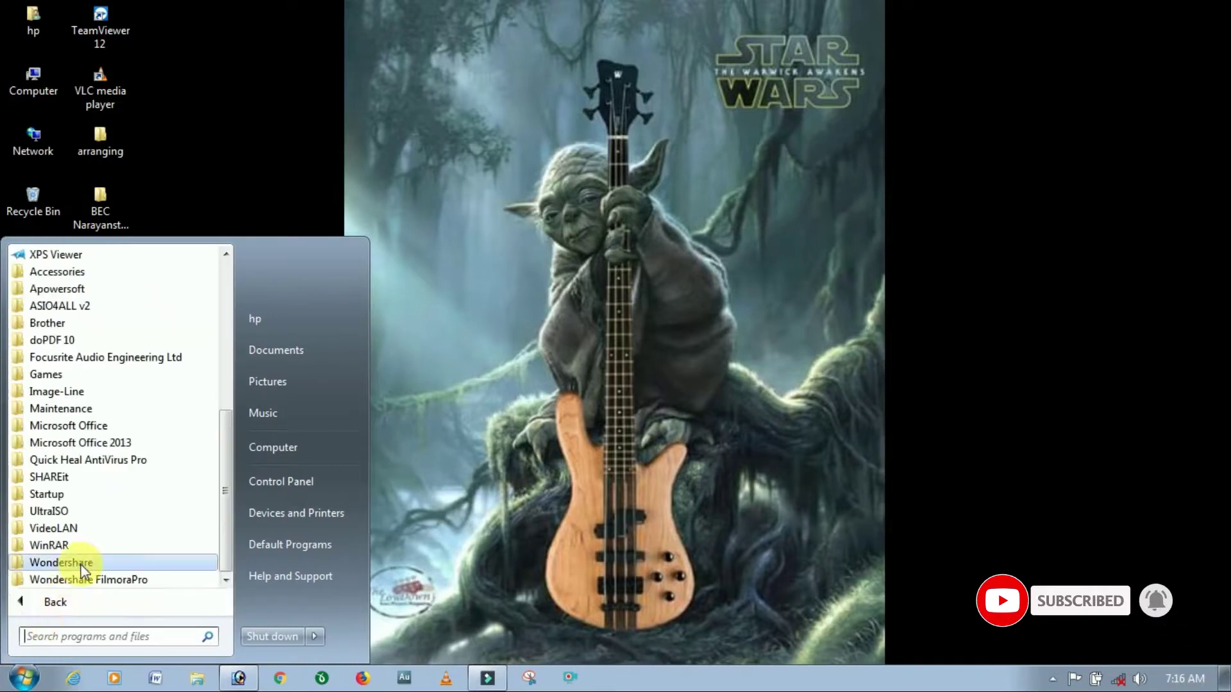
left_click(98, 427)
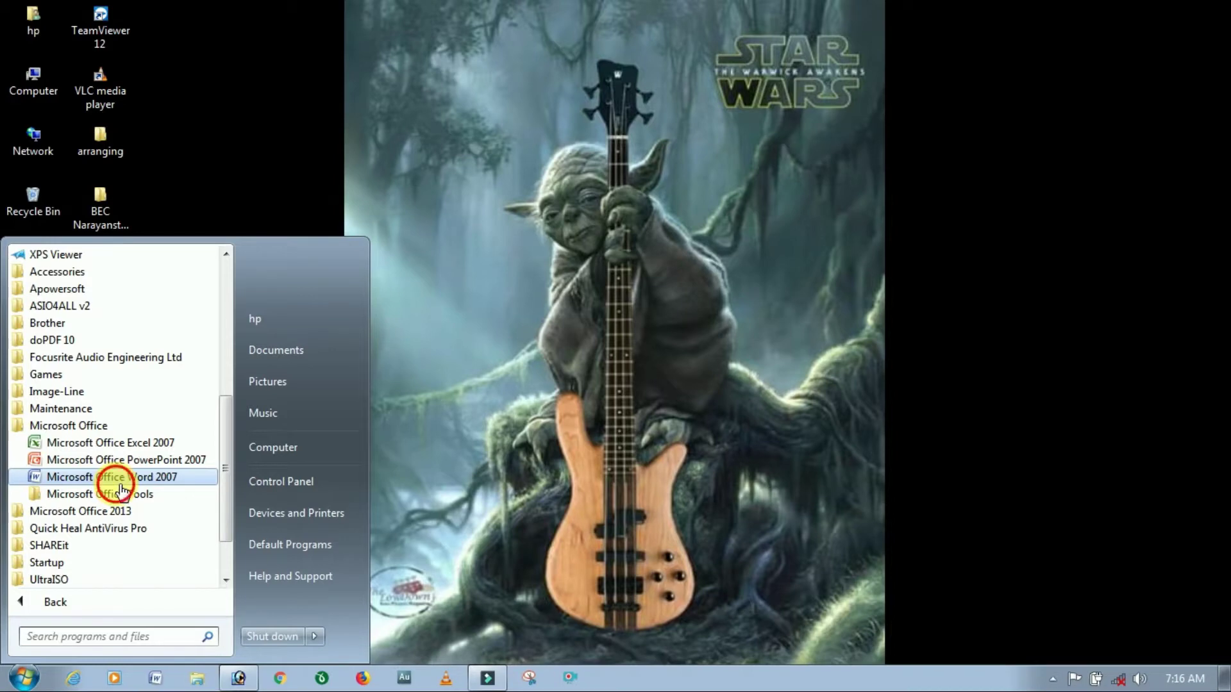
left_click(119, 480)
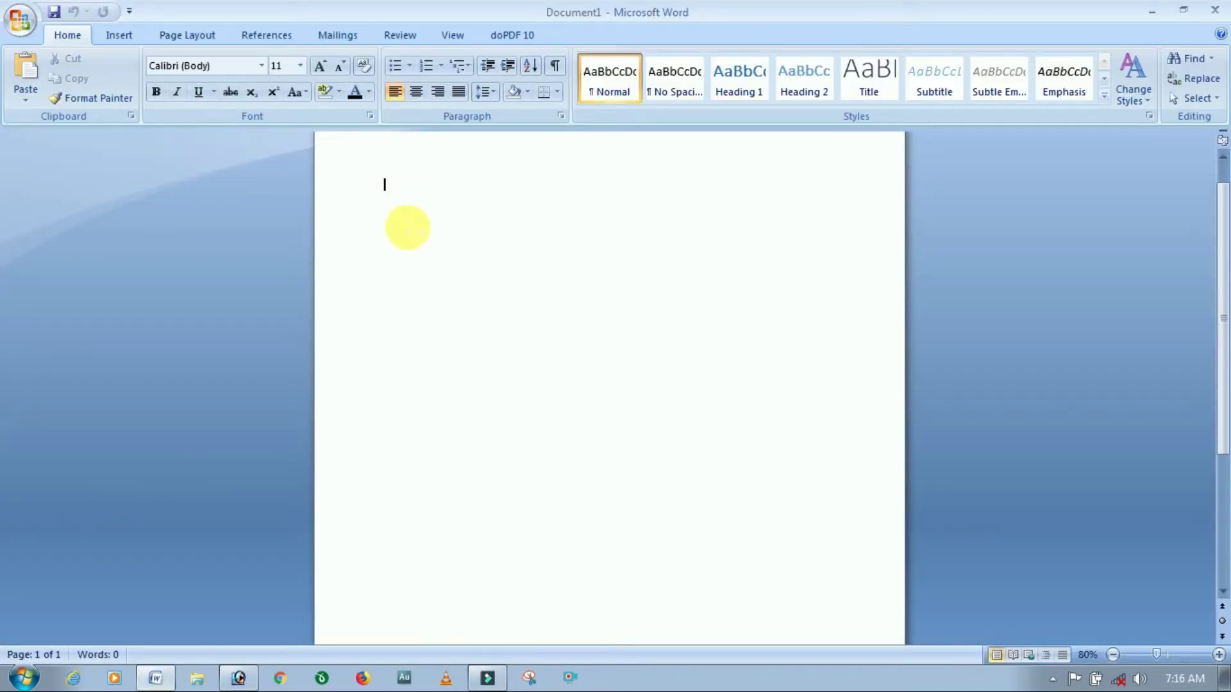
Show the Page Layout watermark gallery with its CONFIDENTIAL and DO NOT COPY presets.
scroll(404, 243, "down", 5)
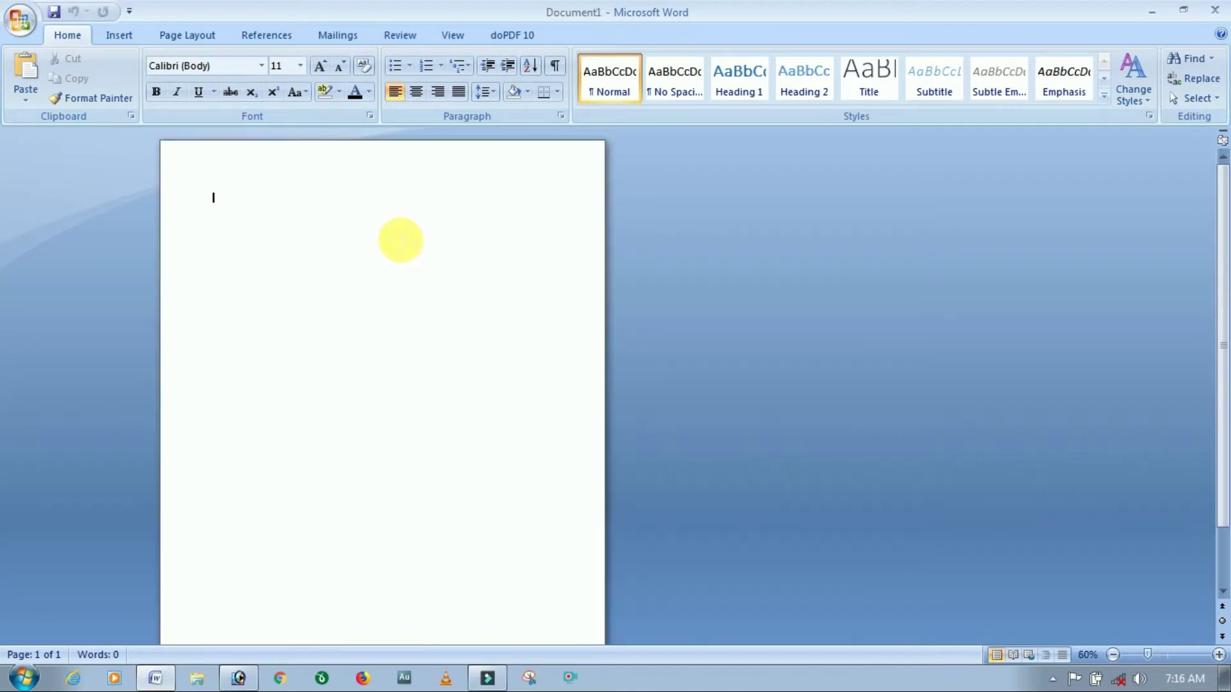
scroll(173, 314, "up", 6)
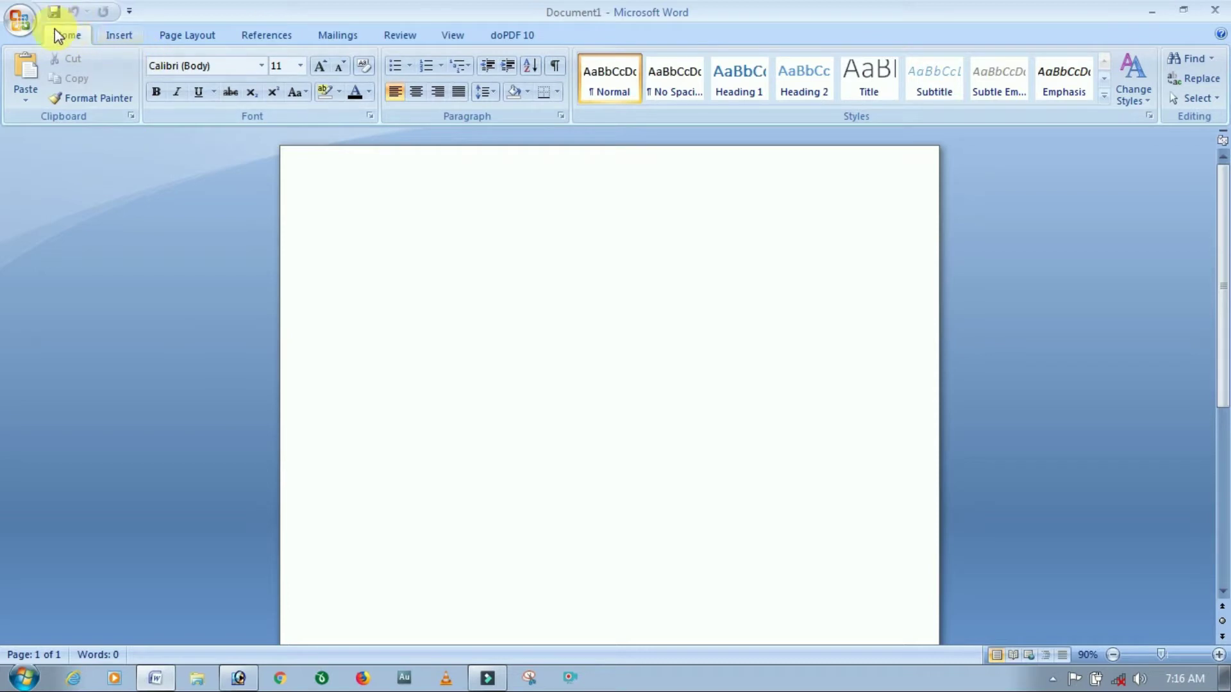
left_click(185, 37)
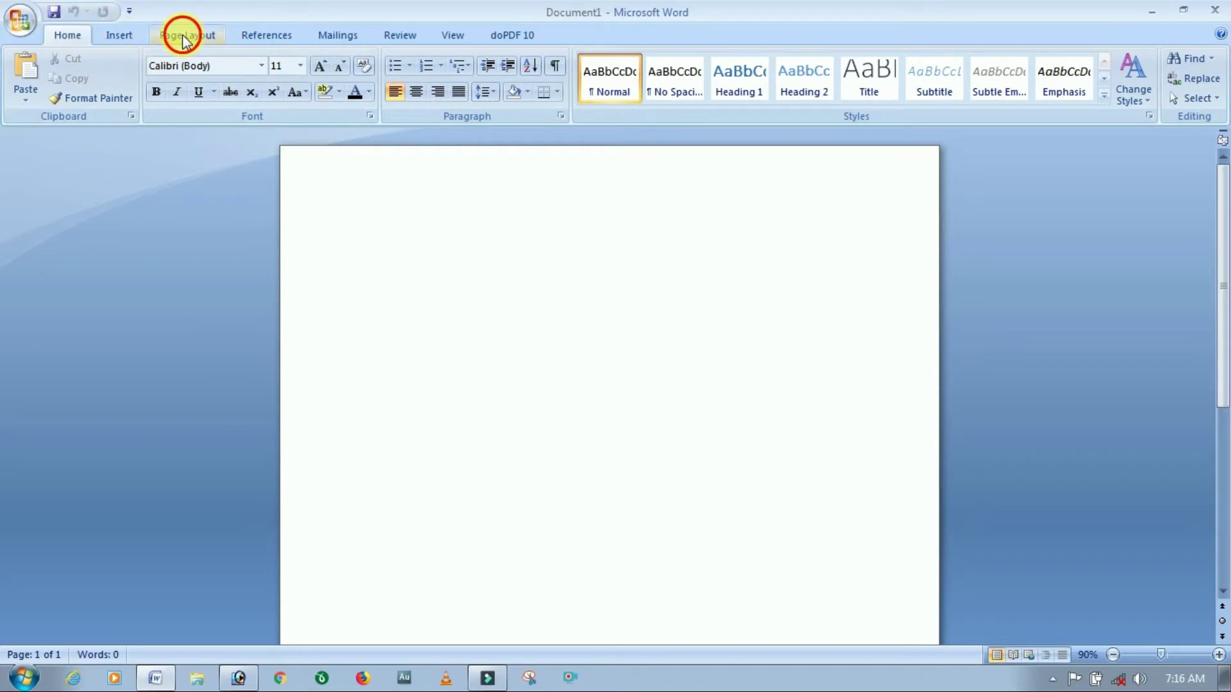
left_click(70, 35)
left_click(182, 36)
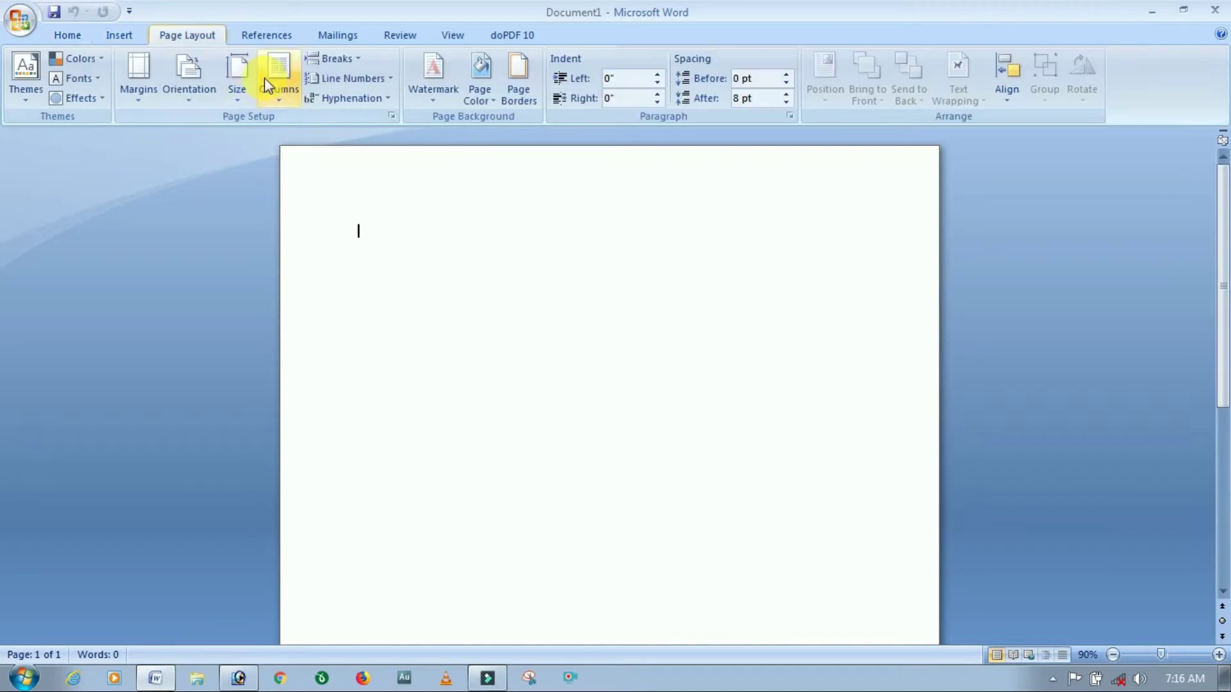
left_click(435, 96)
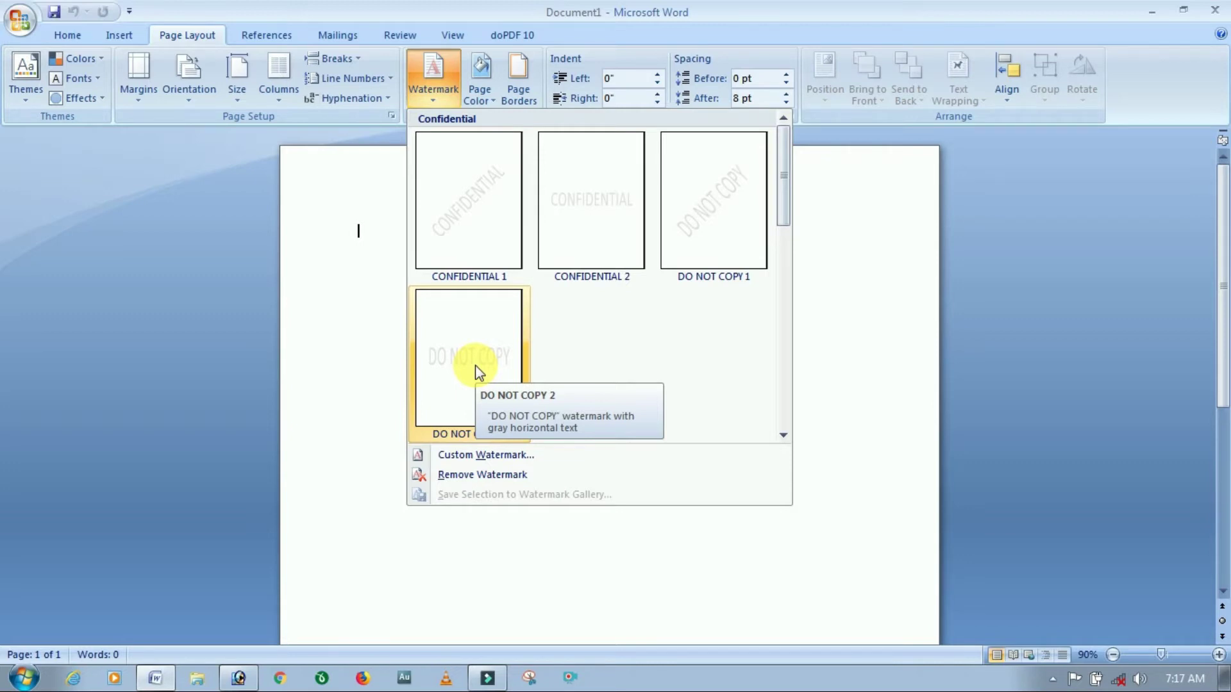
left_click(475, 459)
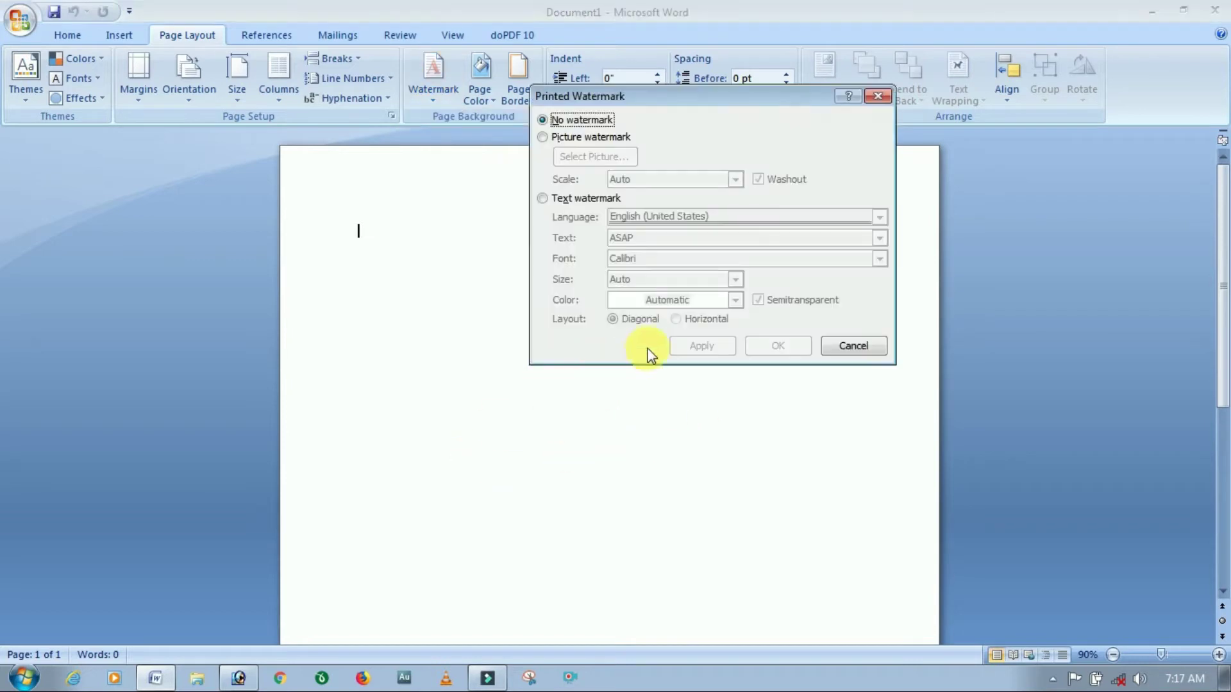
left_click_drag(724, 94, 698, 186)
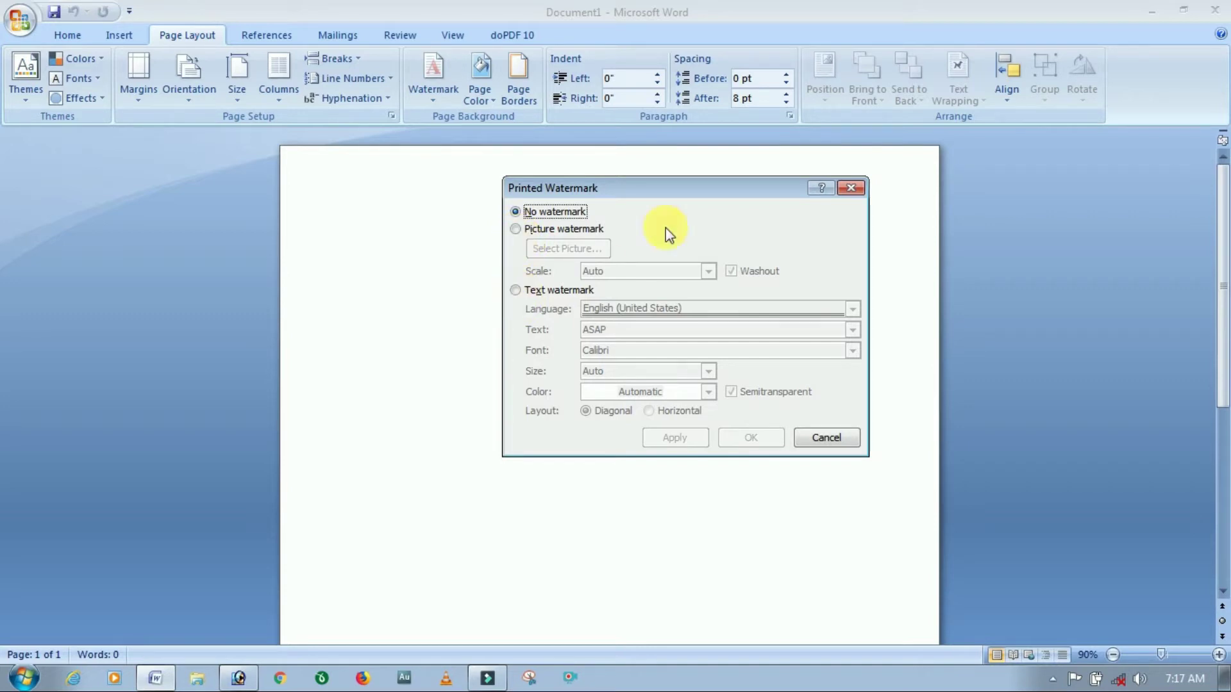
left_click_drag(648, 190, 704, 190)
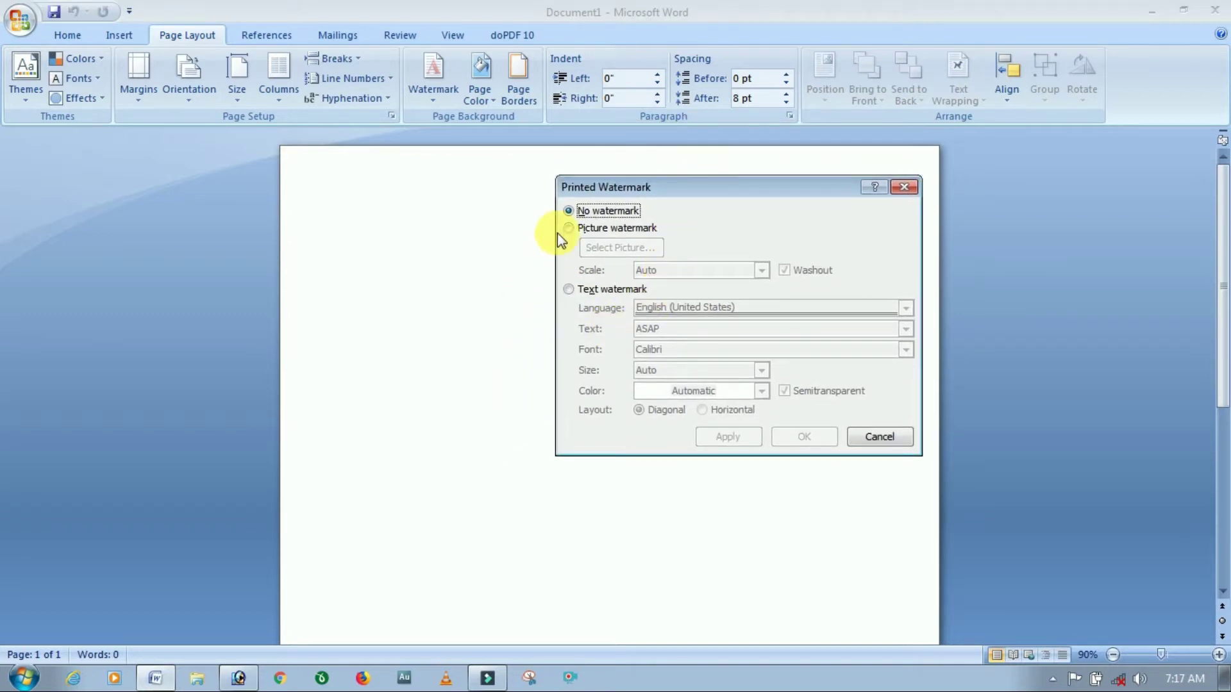
left_click(904, 186)
Choose a custom text watermark in English (United States) and enter the person's name as its text.
left_click(446, 95)
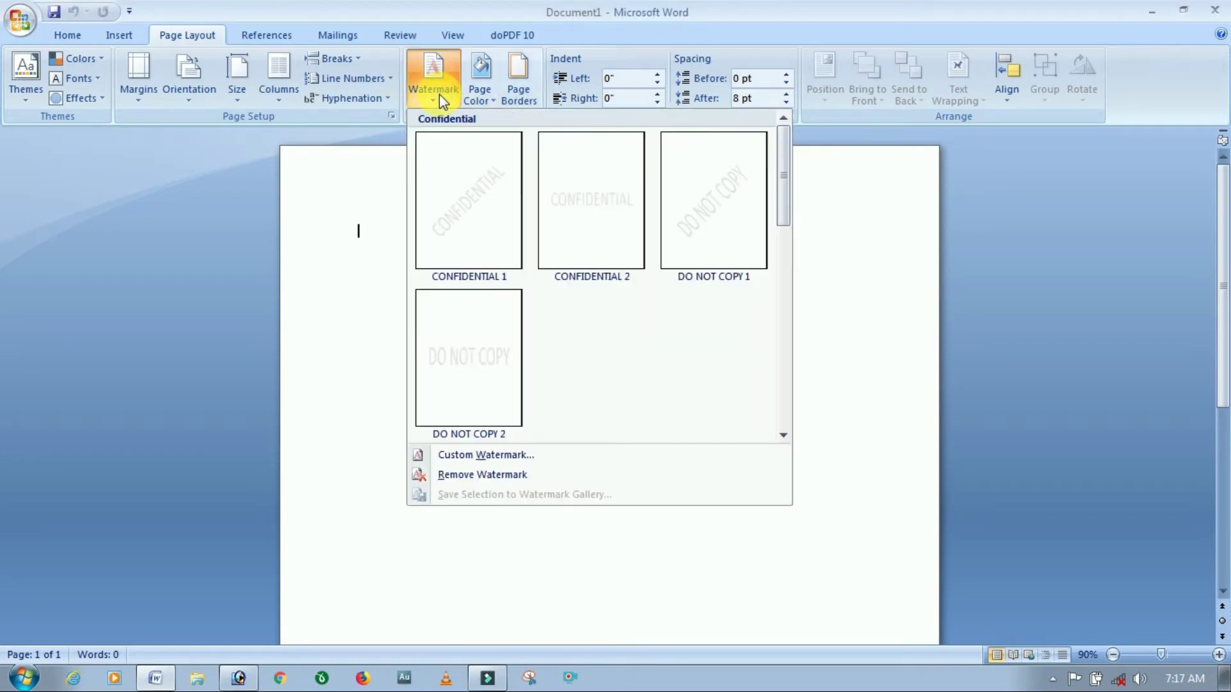
left_click(505, 457)
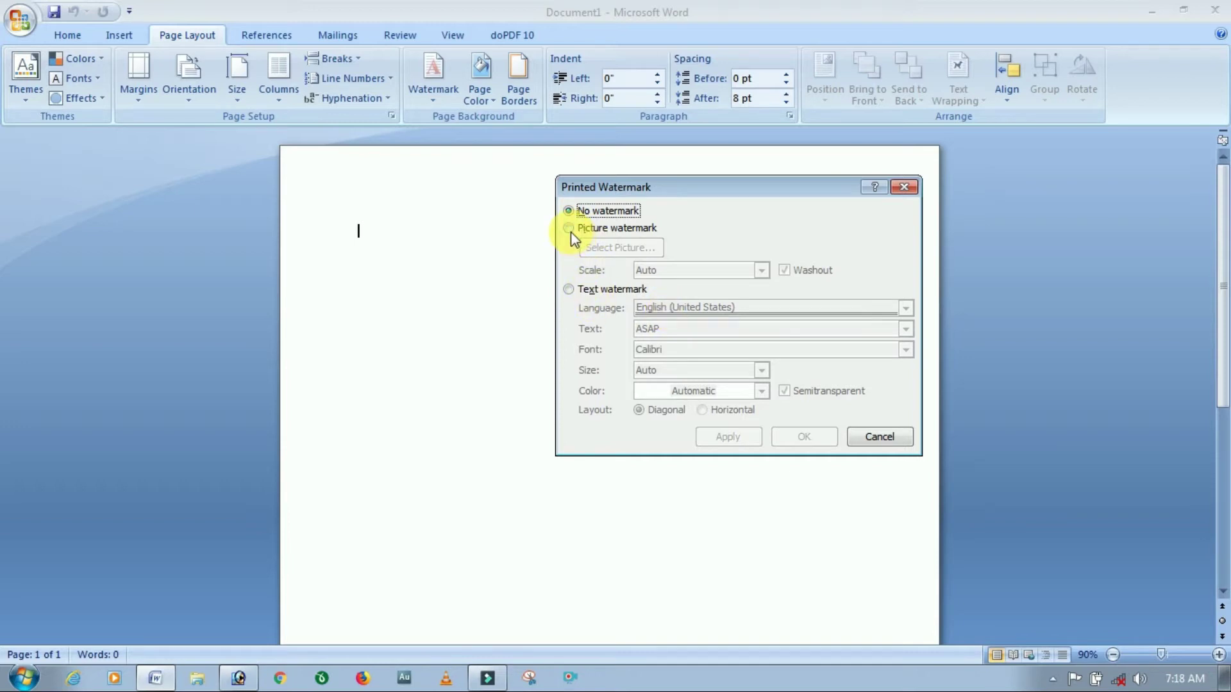
left_click(570, 298)
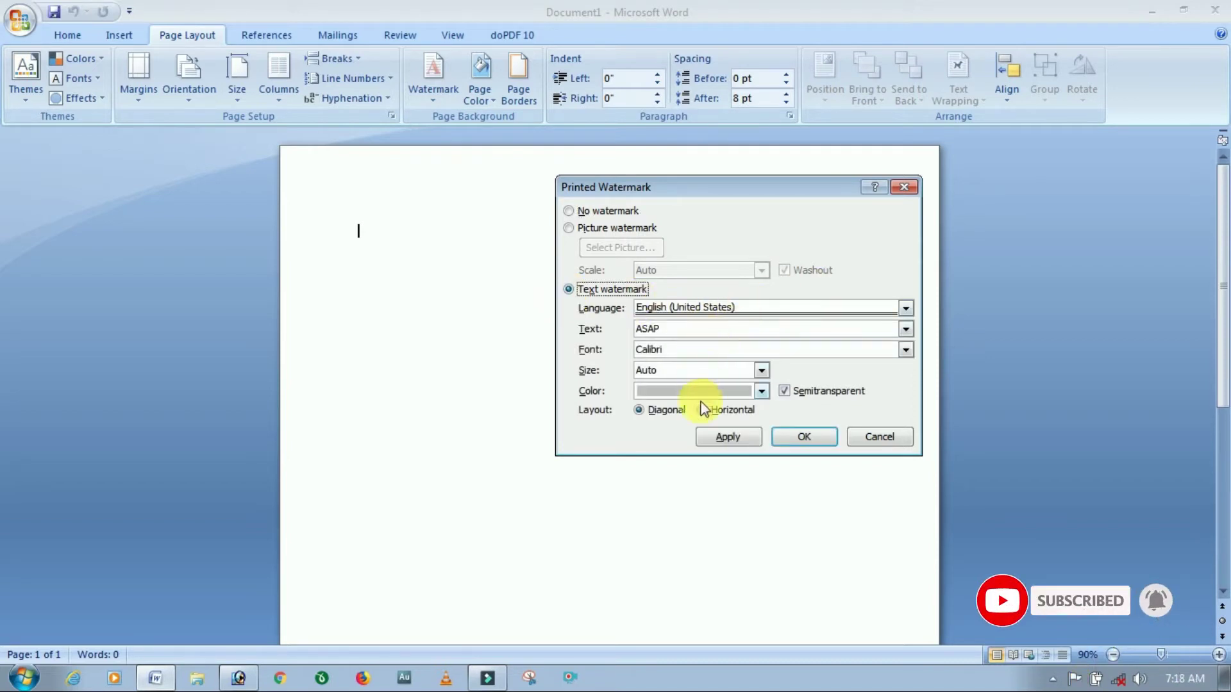
left_click(568, 212)
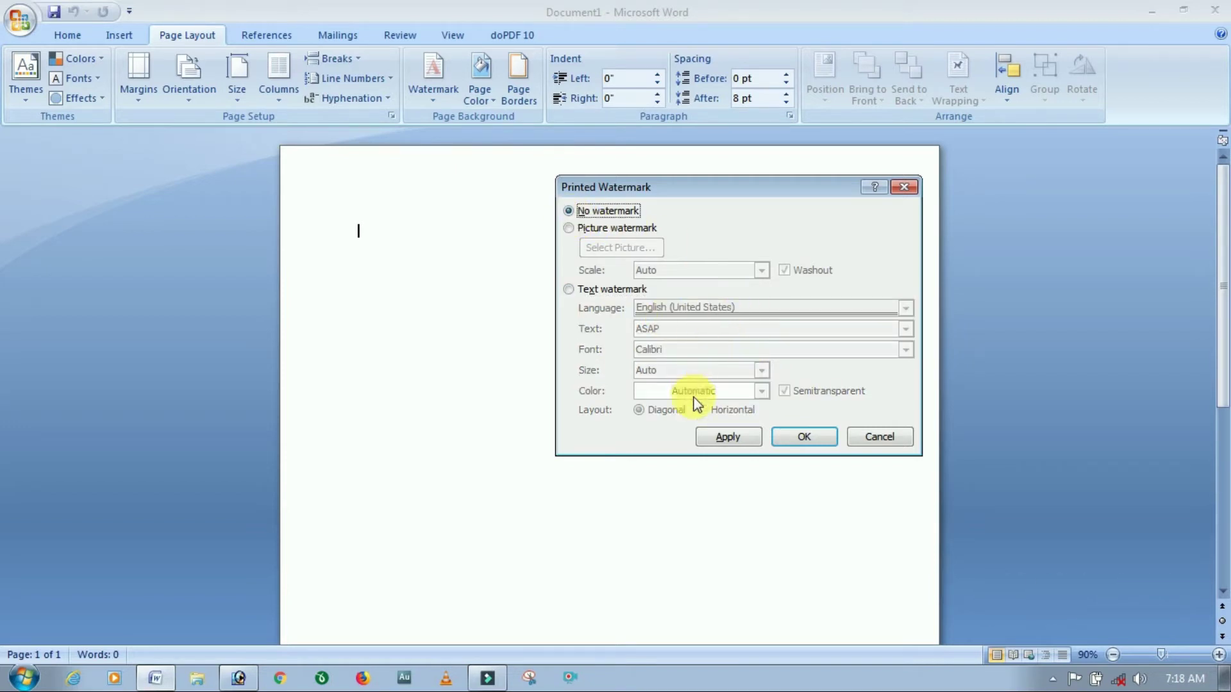
left_click(569, 290)
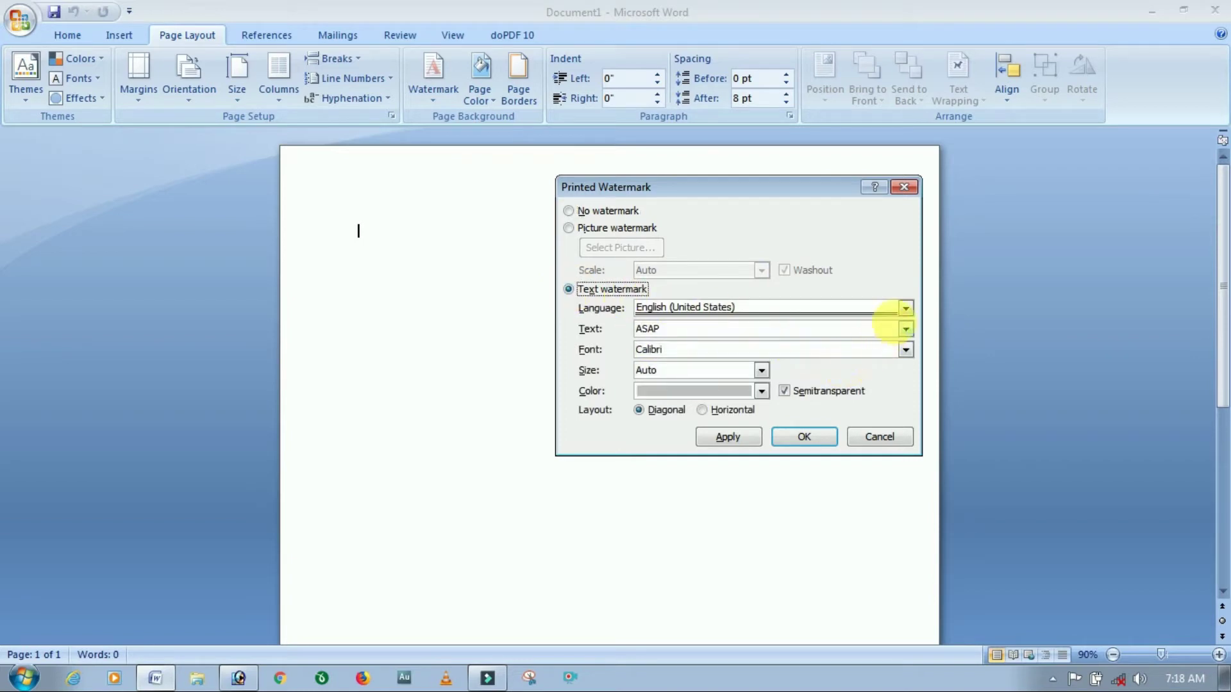
left_click(905, 309)
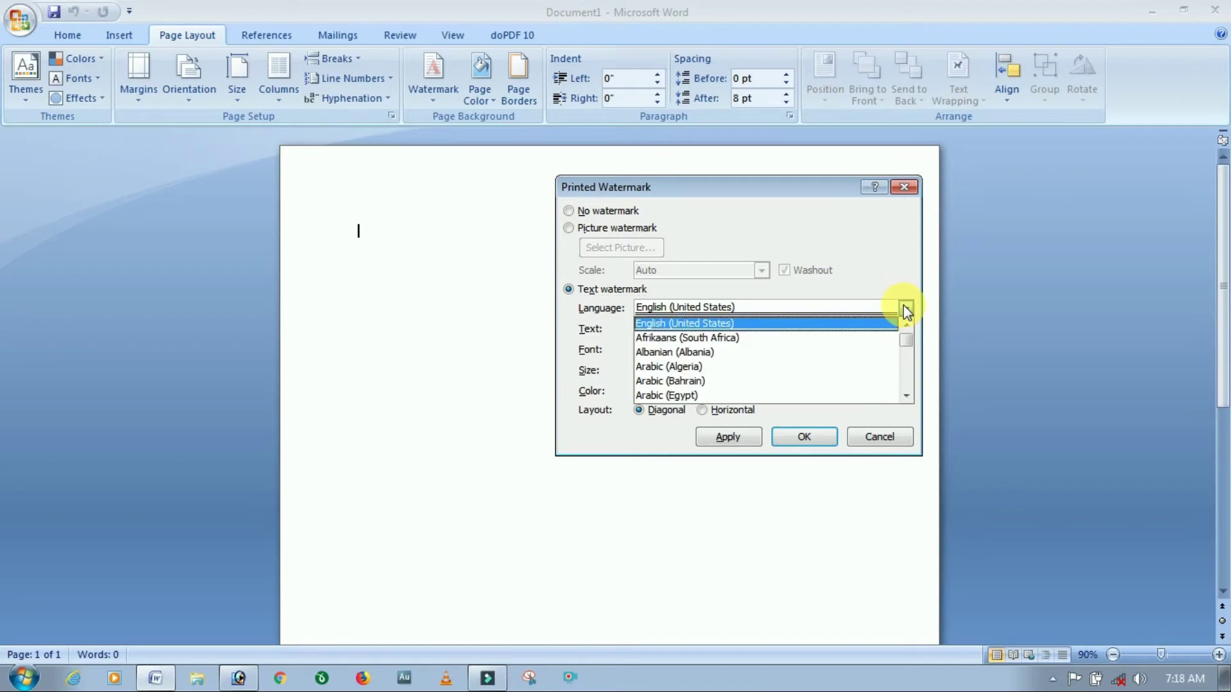
left_click(905, 311)
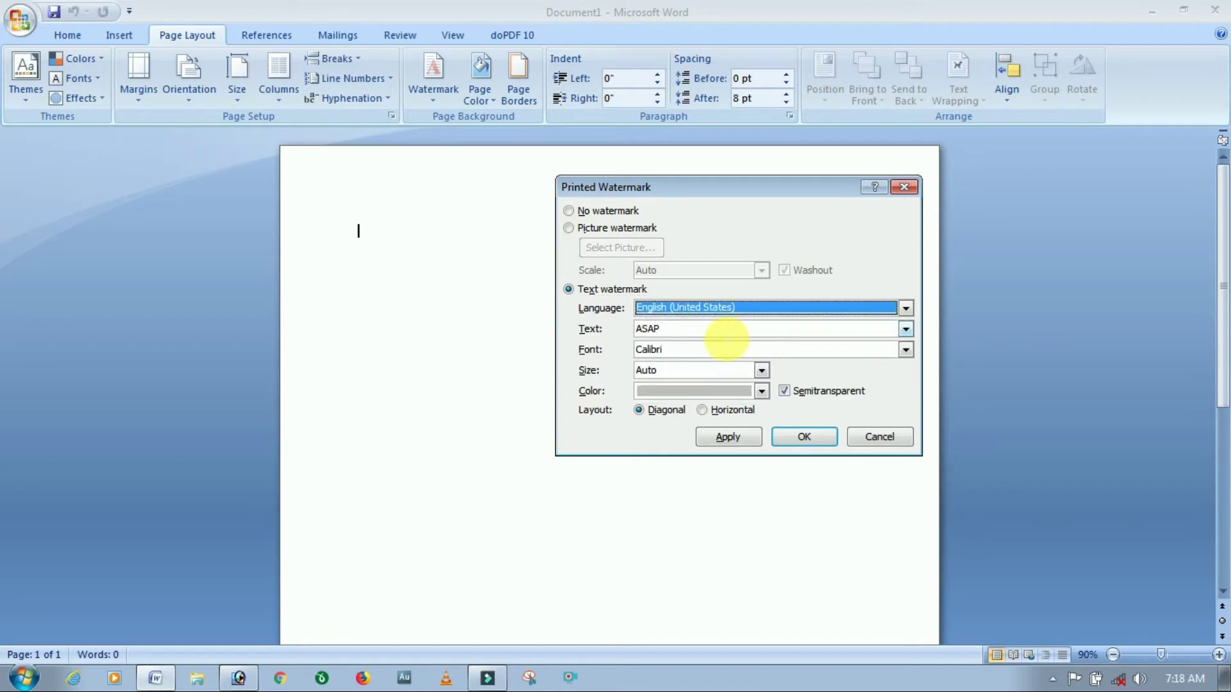
key("Tab")
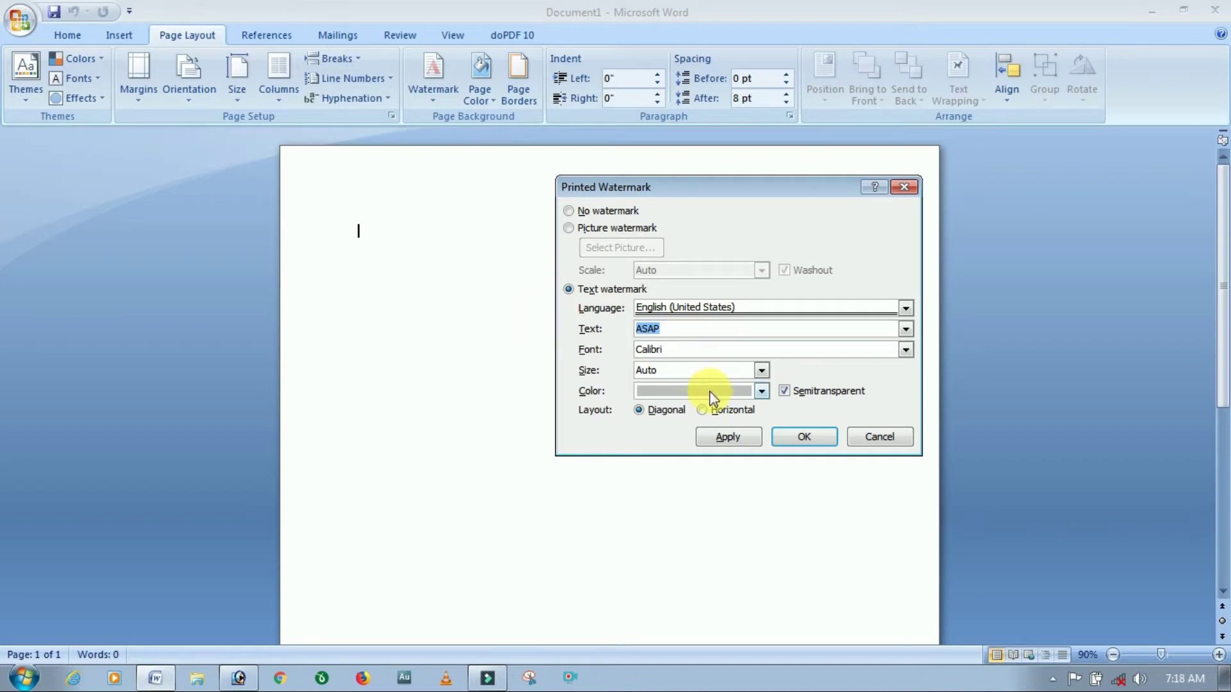
type("K")
key("BackSpace")
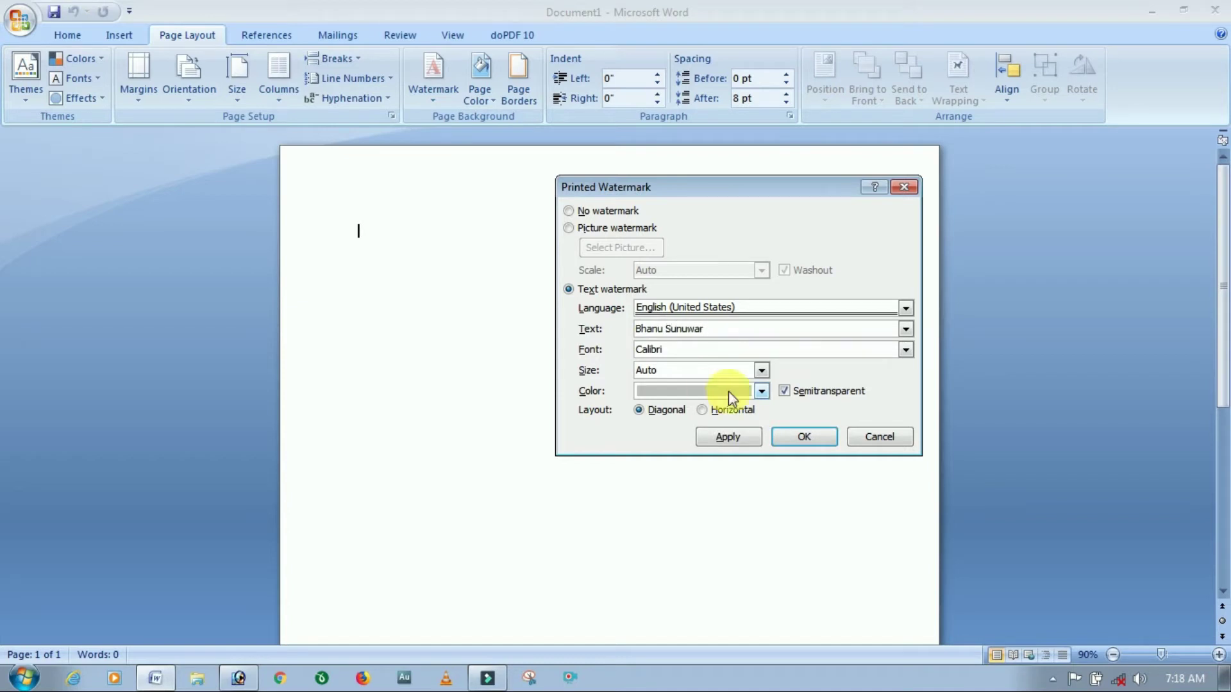
Keep Calibri font and Auto size, make it dark green, and apply the diagonal watermark.
left_click(904, 351)
scroll(741, 401, "down", 2)
scroll(738, 398, "up", 4)
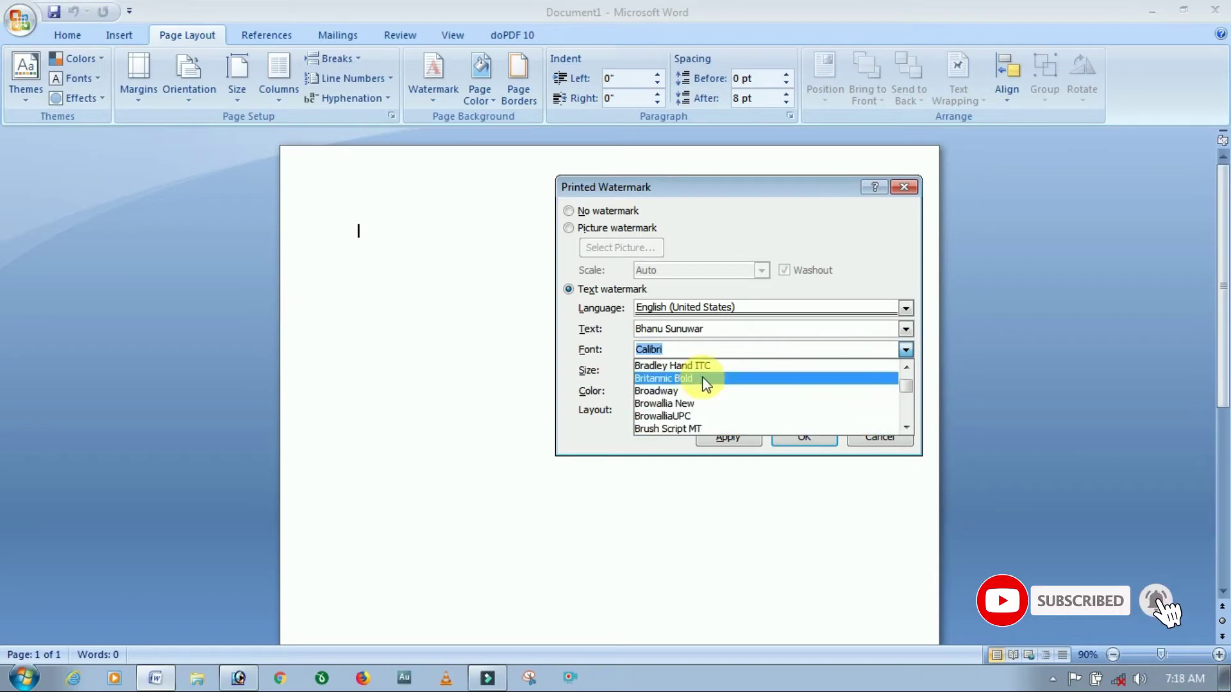
left_click(906, 351)
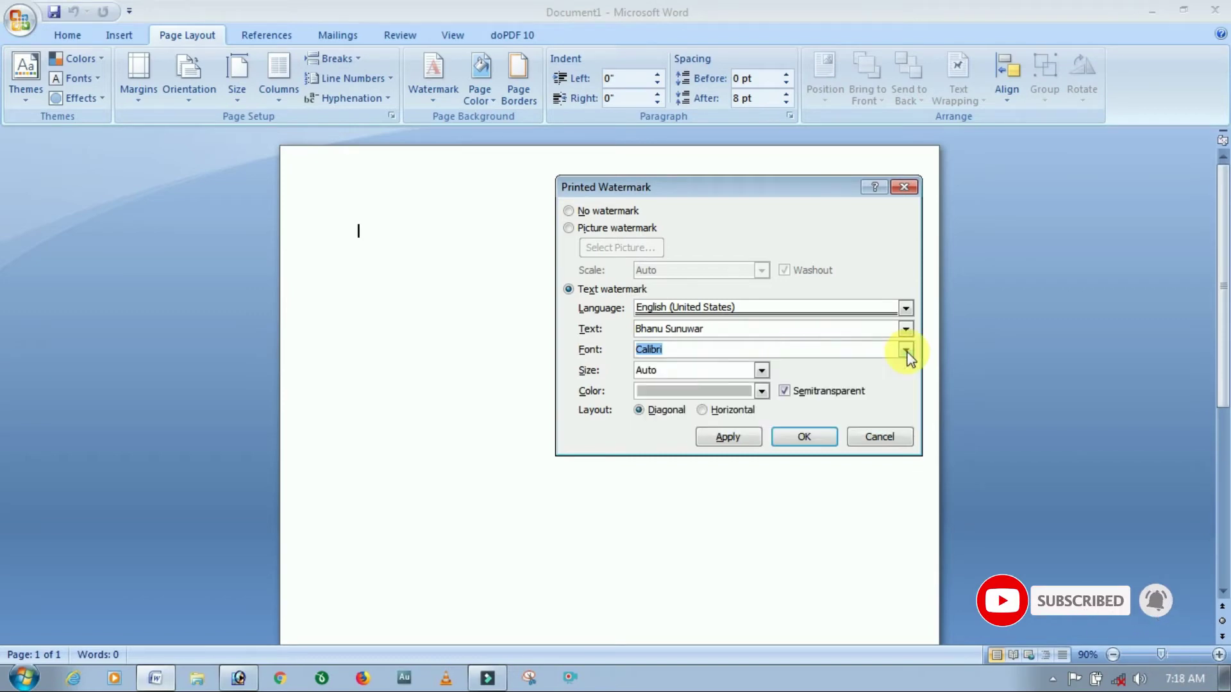
left_click(760, 372)
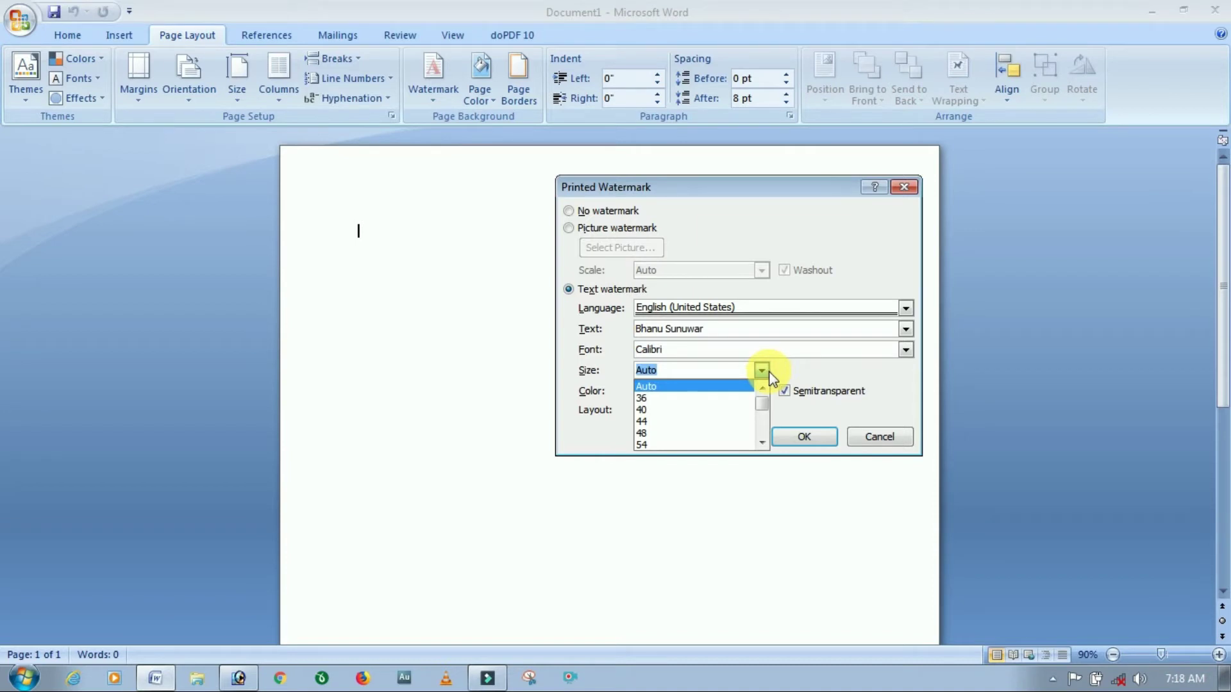
left_click(762, 372)
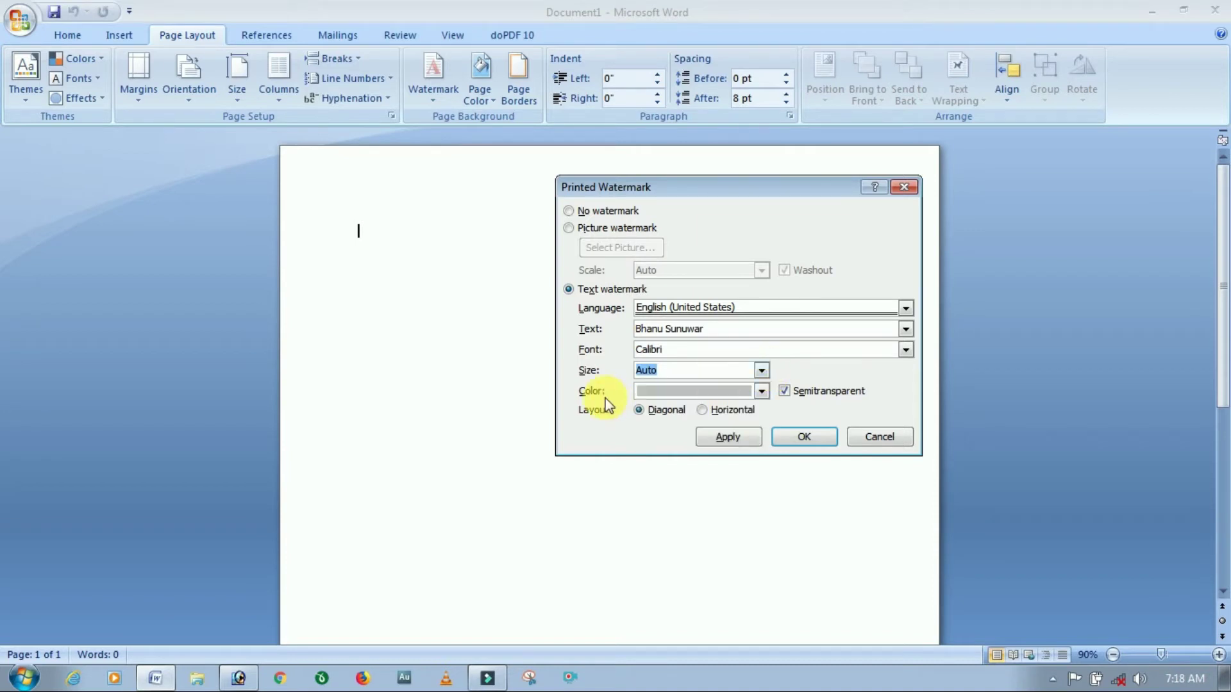
left_click(761, 392)
left_click(779, 503)
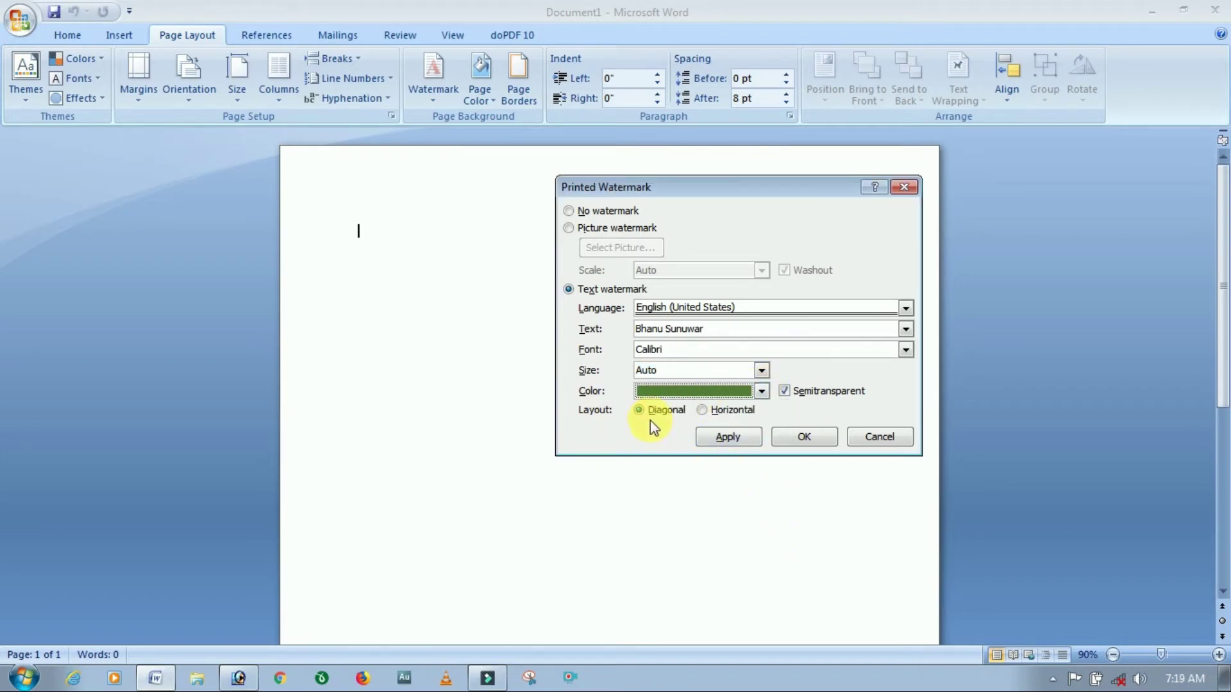
left_click(794, 438)
scroll(657, 441, "down", 5)
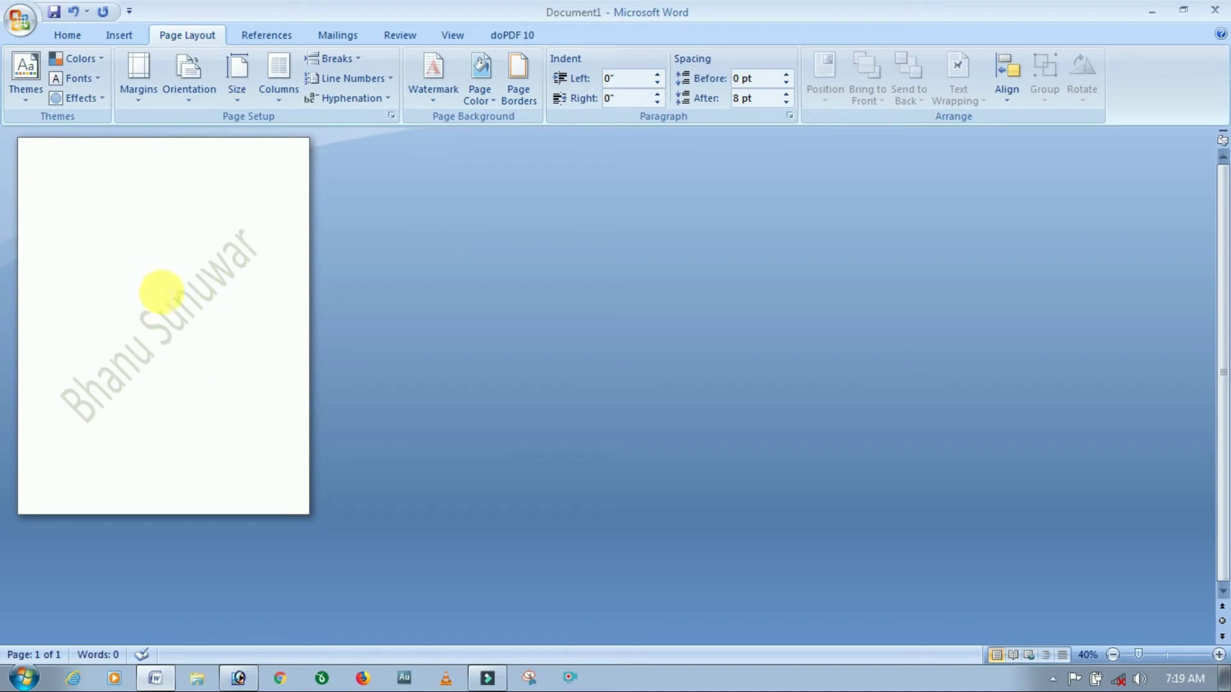
scroll(162, 292, "up", 4)
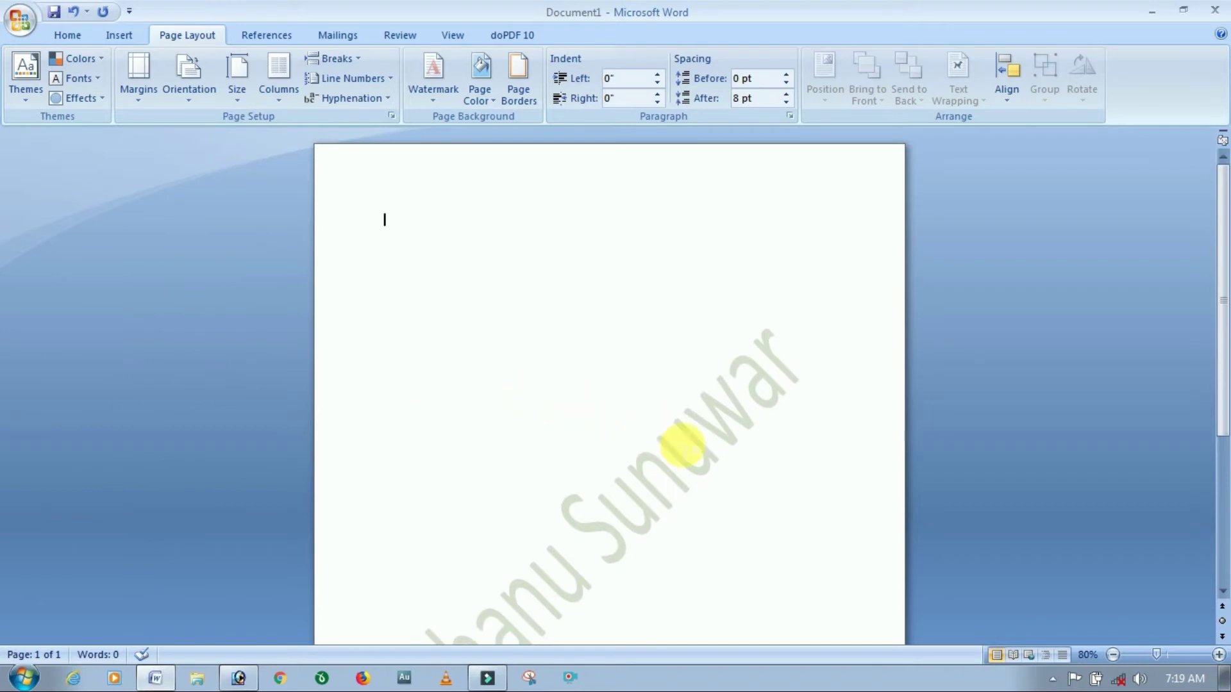
Recolour the name watermark standard Red and switch its layout from Diagonal to Horizontal.
left_click(437, 98)
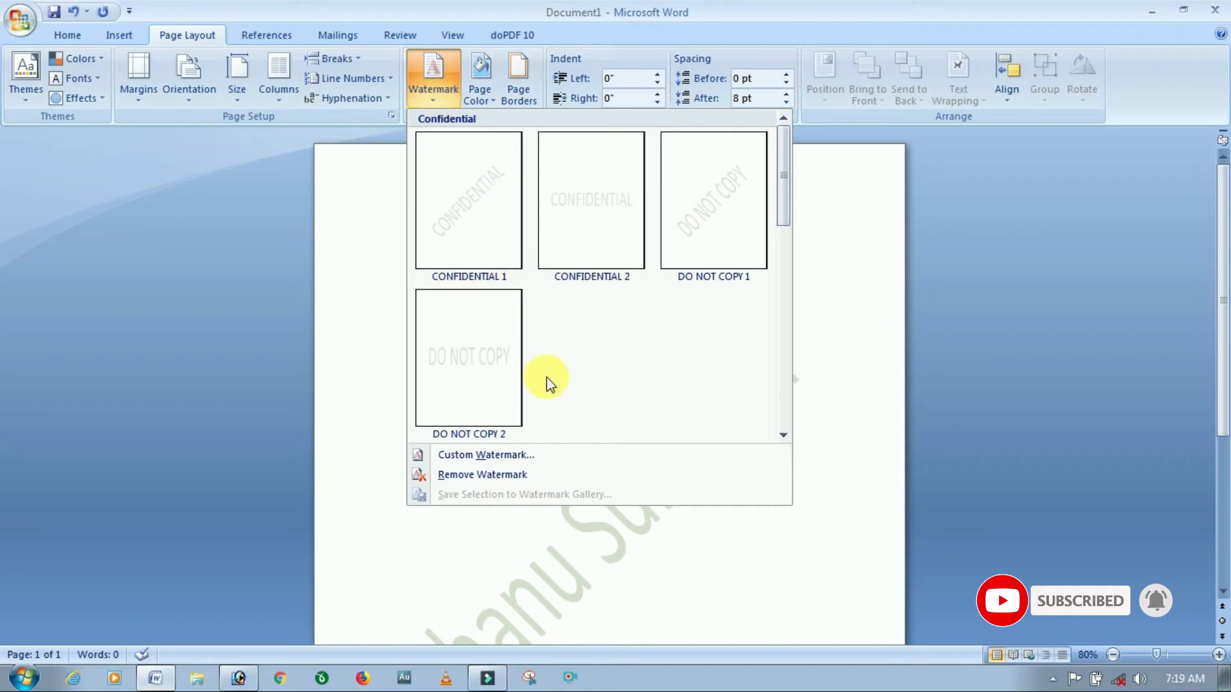
left_click(547, 456)
left_click(762, 391)
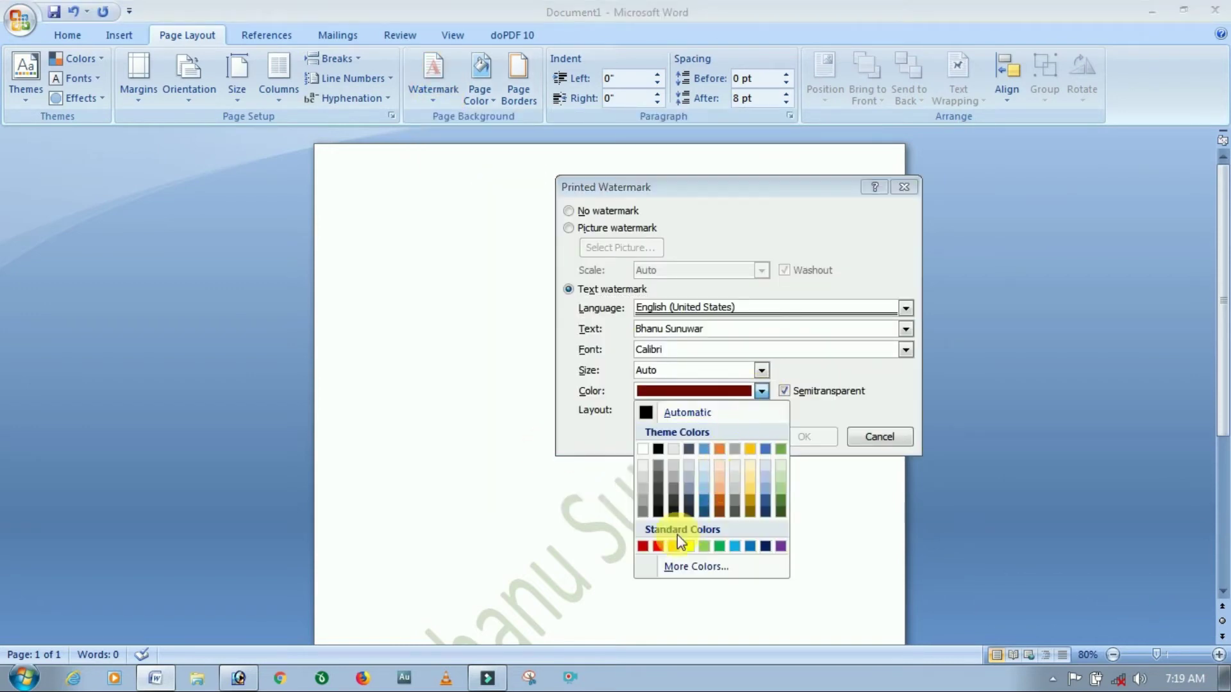
left_click(659, 546)
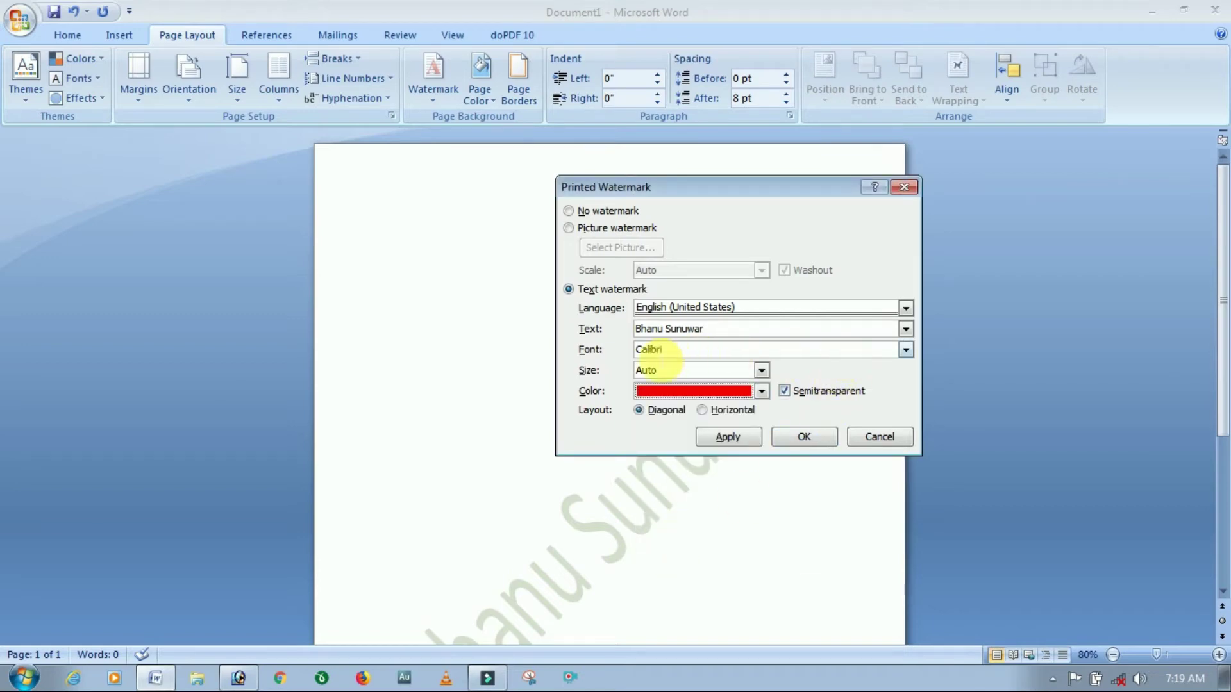
left_click(639, 411)
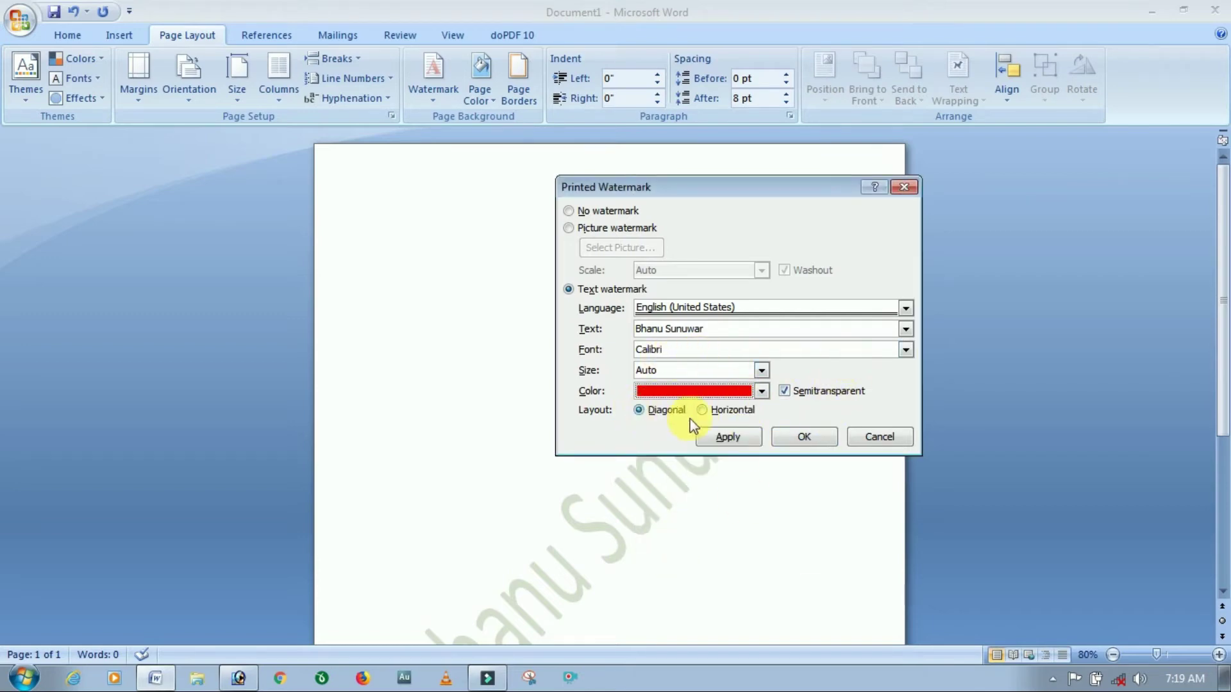
left_click(704, 412)
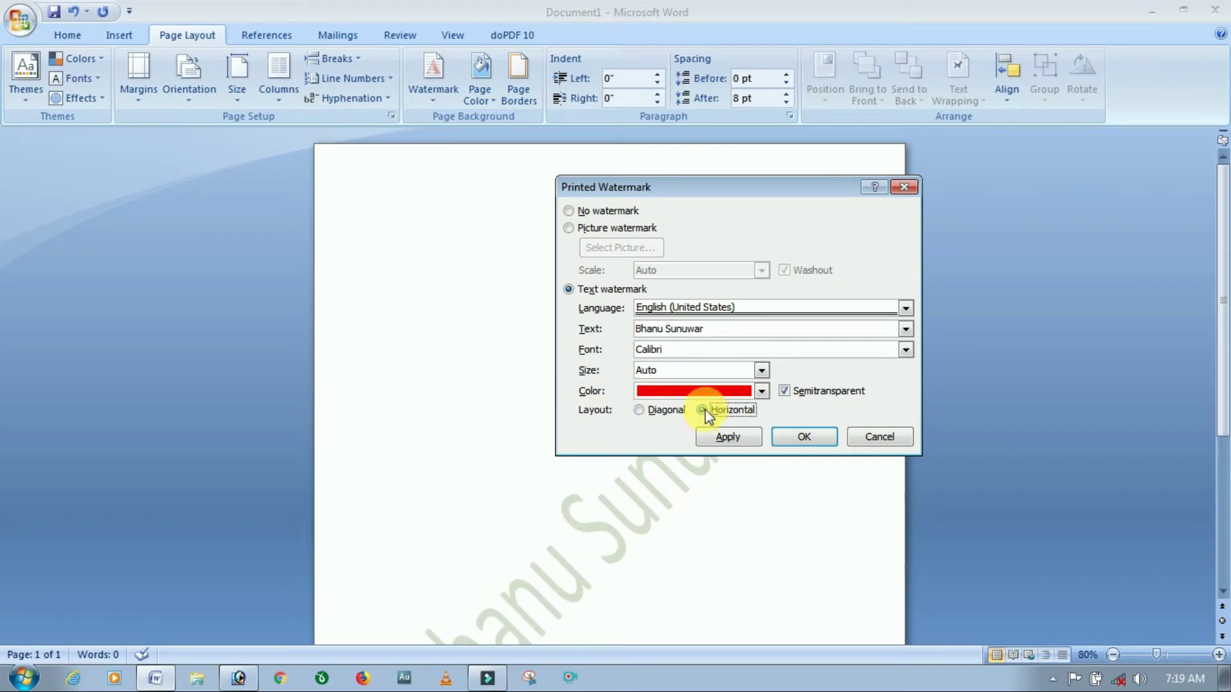
left_click(807, 438)
scroll(594, 486, "down", 3)
scroll(594, 486, "down", 3, "ctrl")
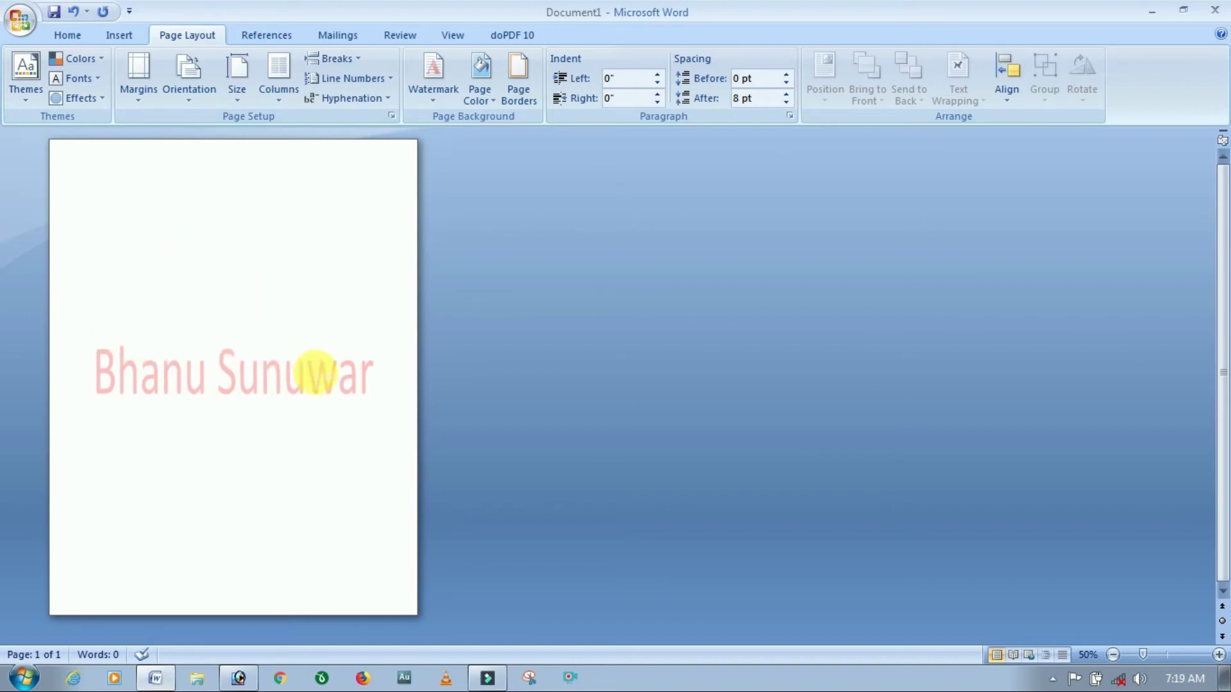
Reopen the Printed Watermark dialog and select Picture watermark instead of the text option.
scroll(318, 373, "up", 3, "ctrl")
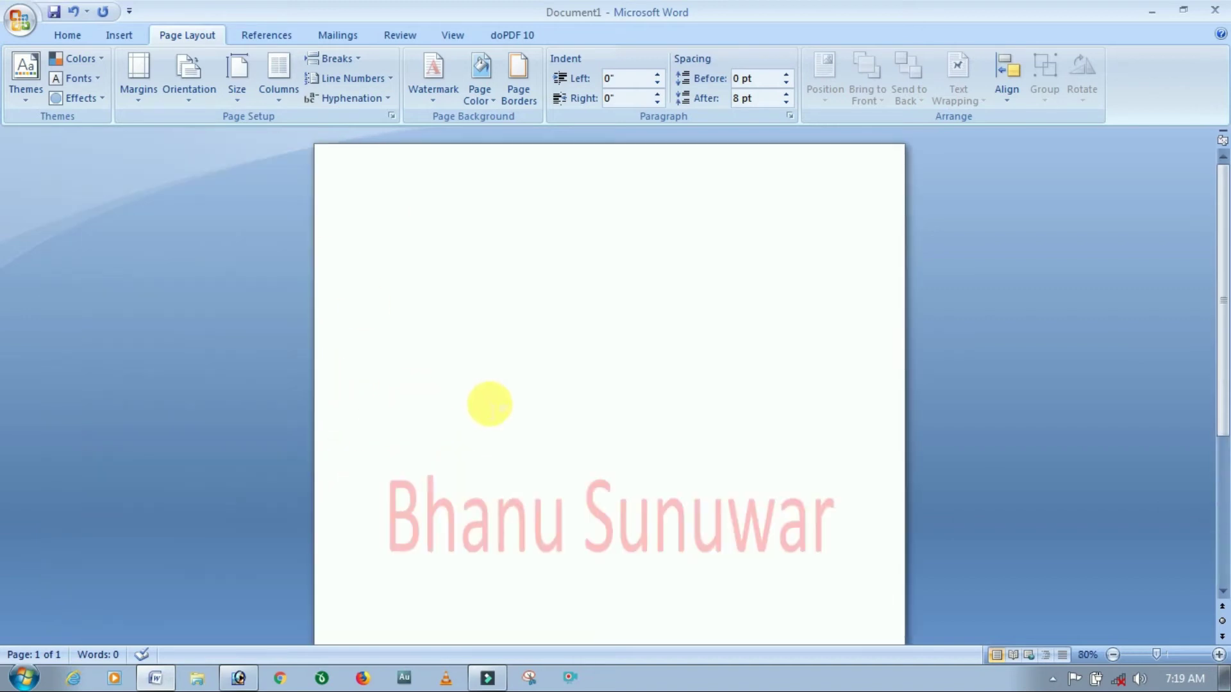
left_click(428, 93)
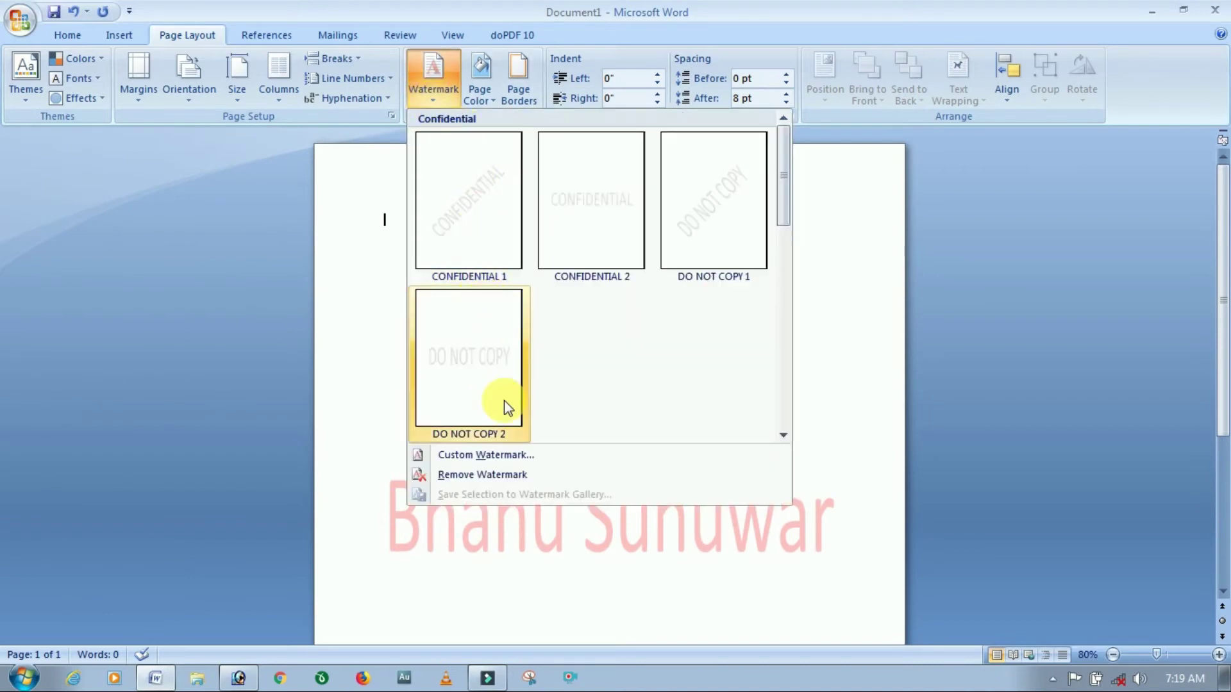
left_click(450, 93)
left_click(451, 93)
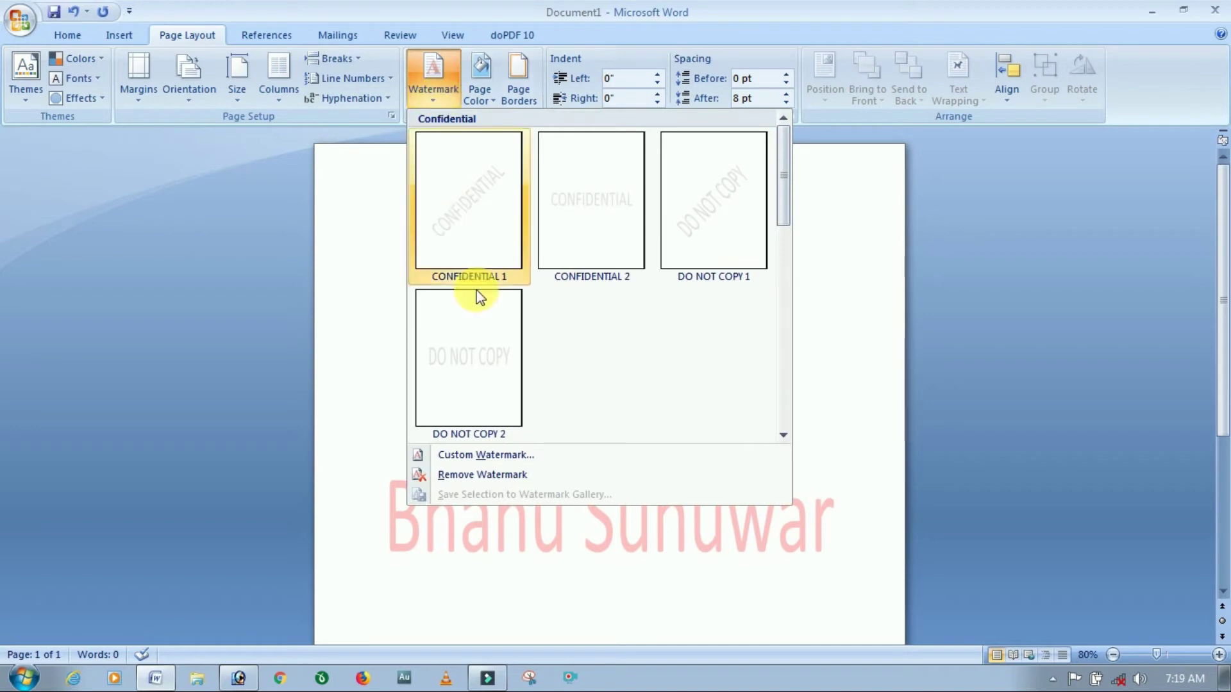
left_click(487, 457)
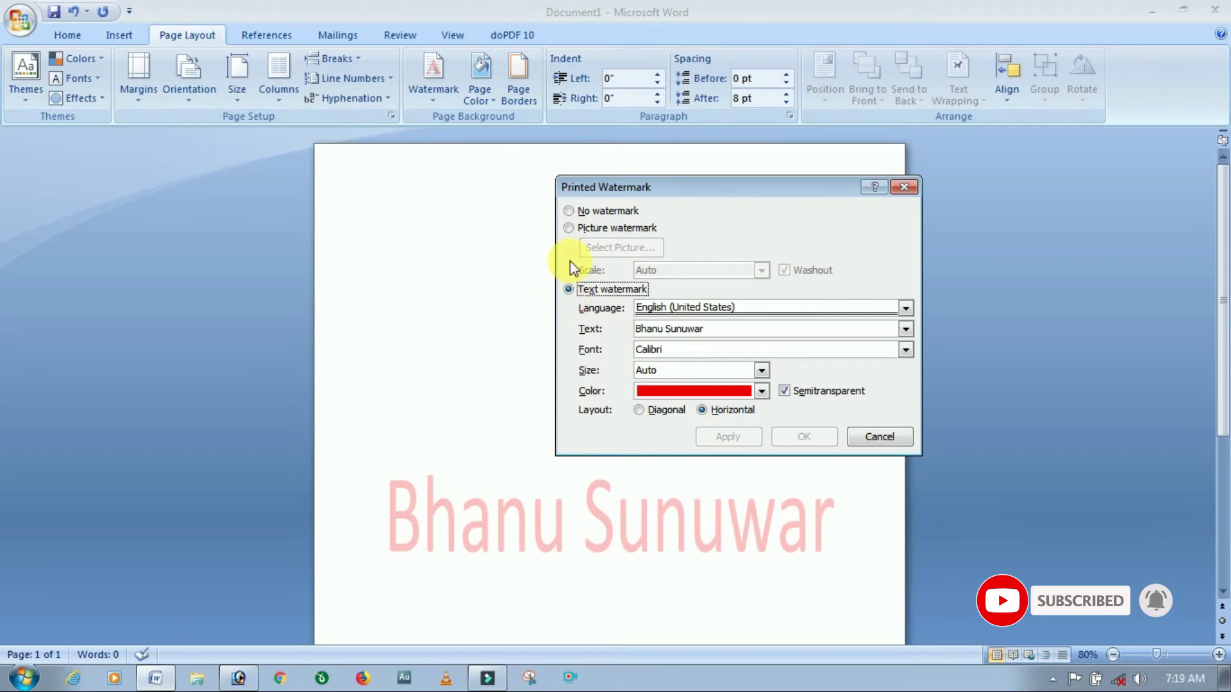
left_click(569, 228)
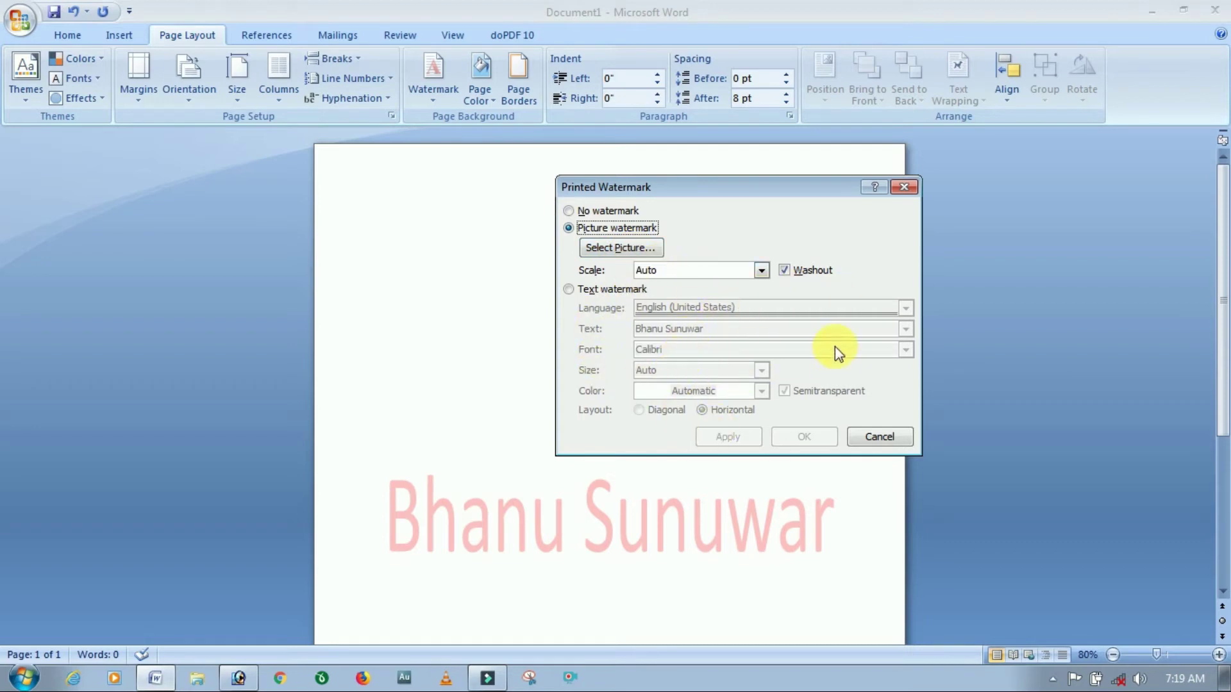
left_click(568, 210)
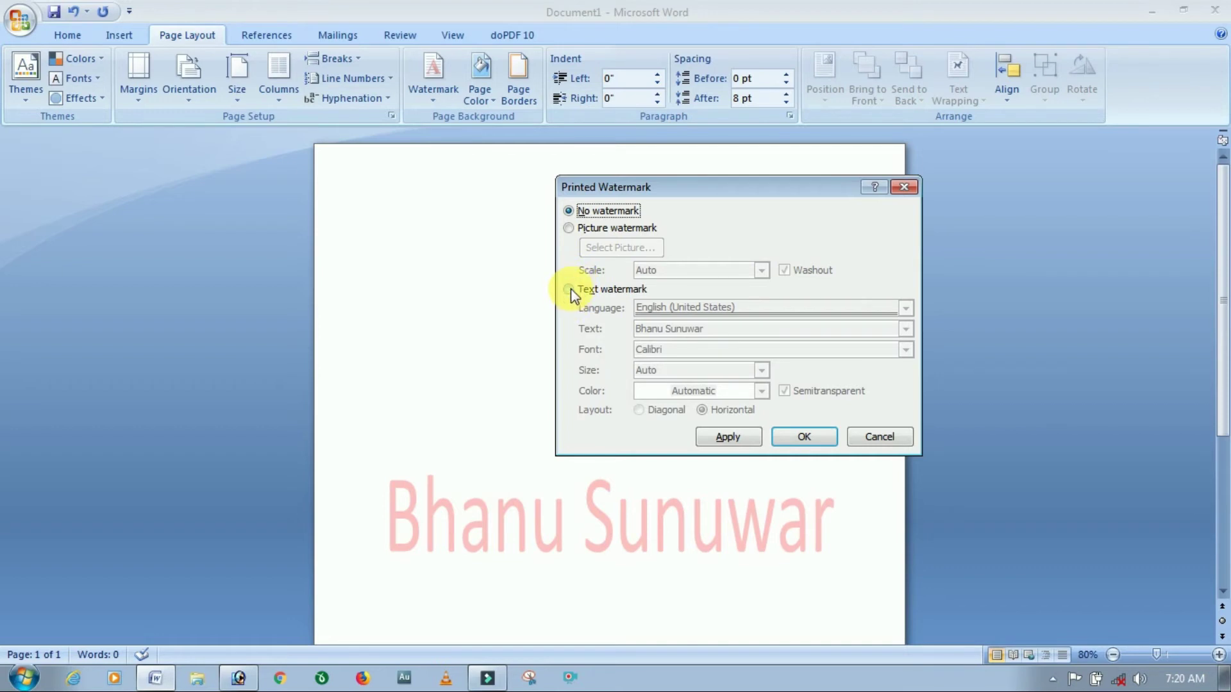
left_click(568, 228)
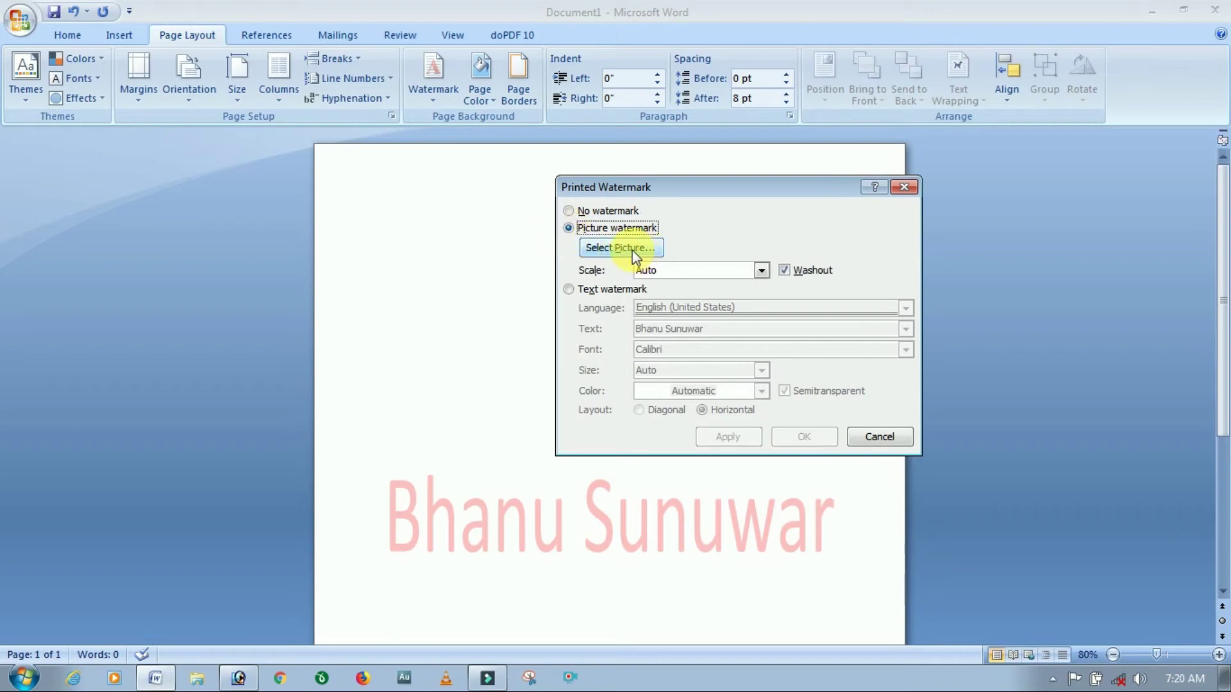
Pick Penguins.jpg from Pictures > Sample Pictures as the watermark picture.
left_click(632, 250)
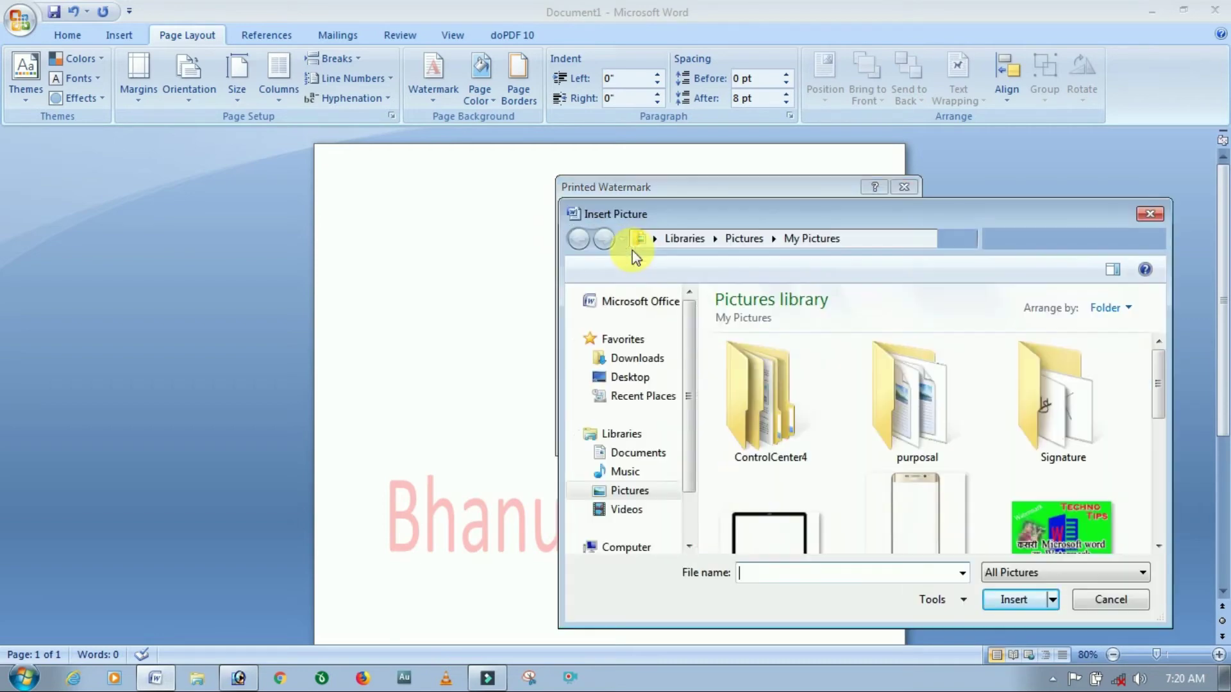
left_click_drag(940, 215, 662, 122)
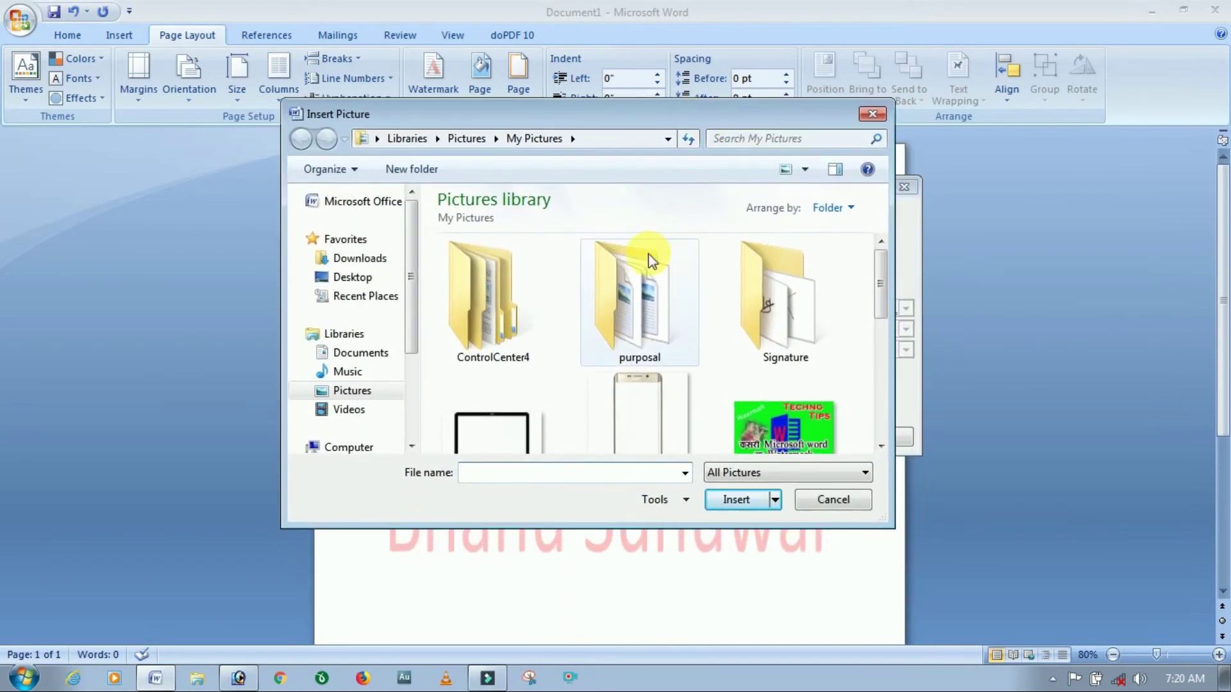
left_click(375, 391)
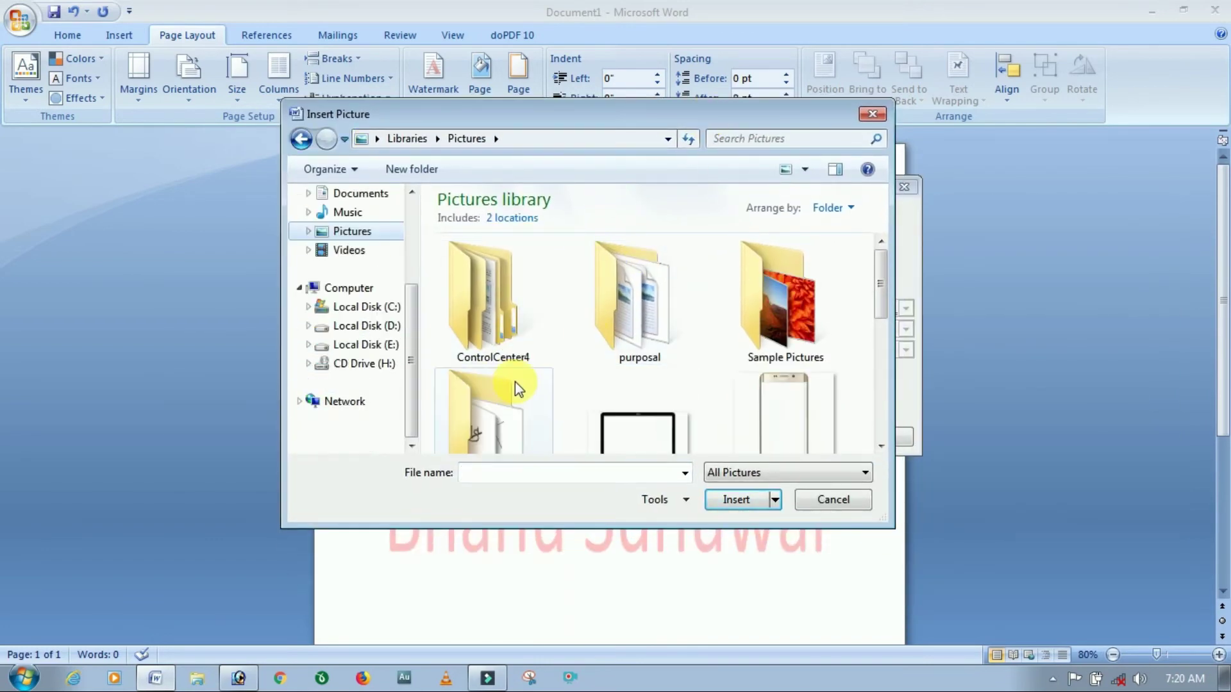
double_click(756, 318)
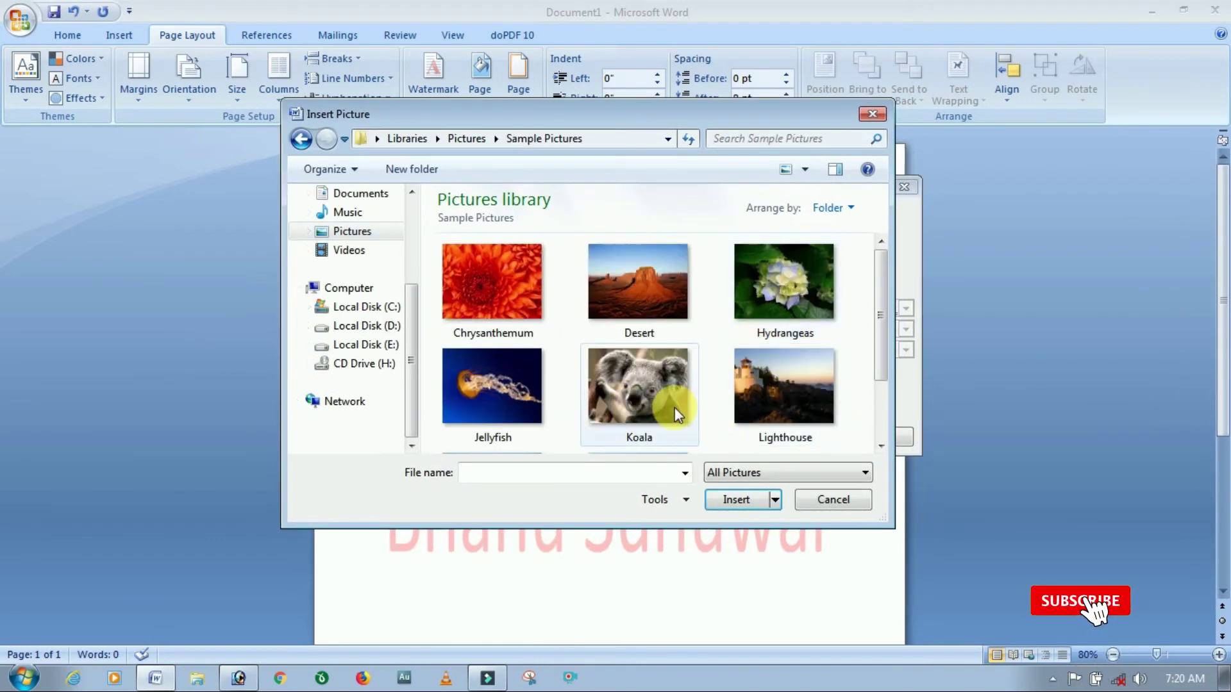
scroll(641, 406, "down", 2)
left_click(494, 411)
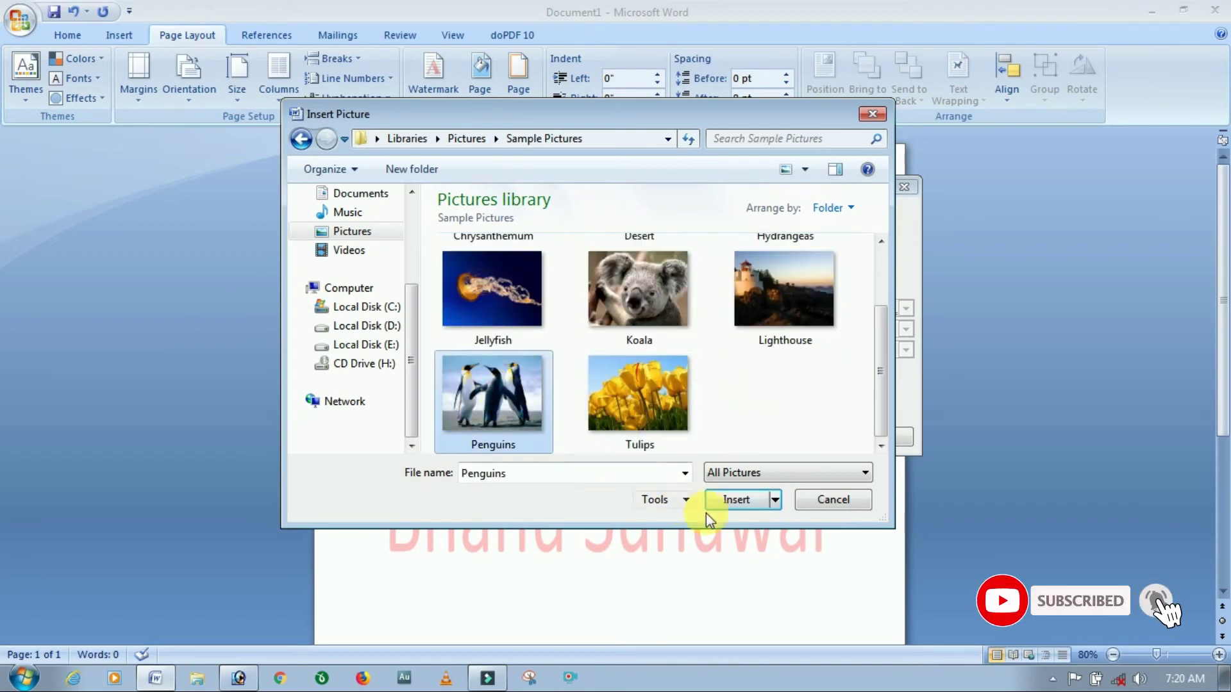
left_click(744, 504)
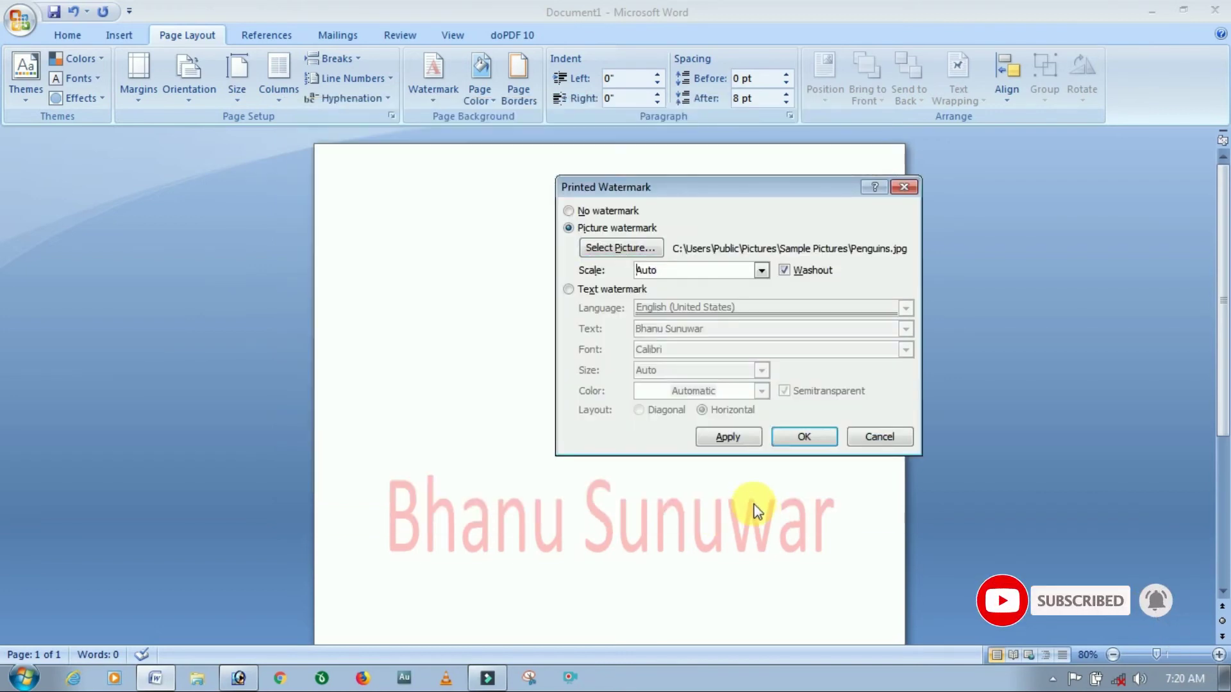
Apply the penguin picture watermark with Auto scale and Washout checked, replacing the red name.
left_click_drag(756, 191, 664, 214)
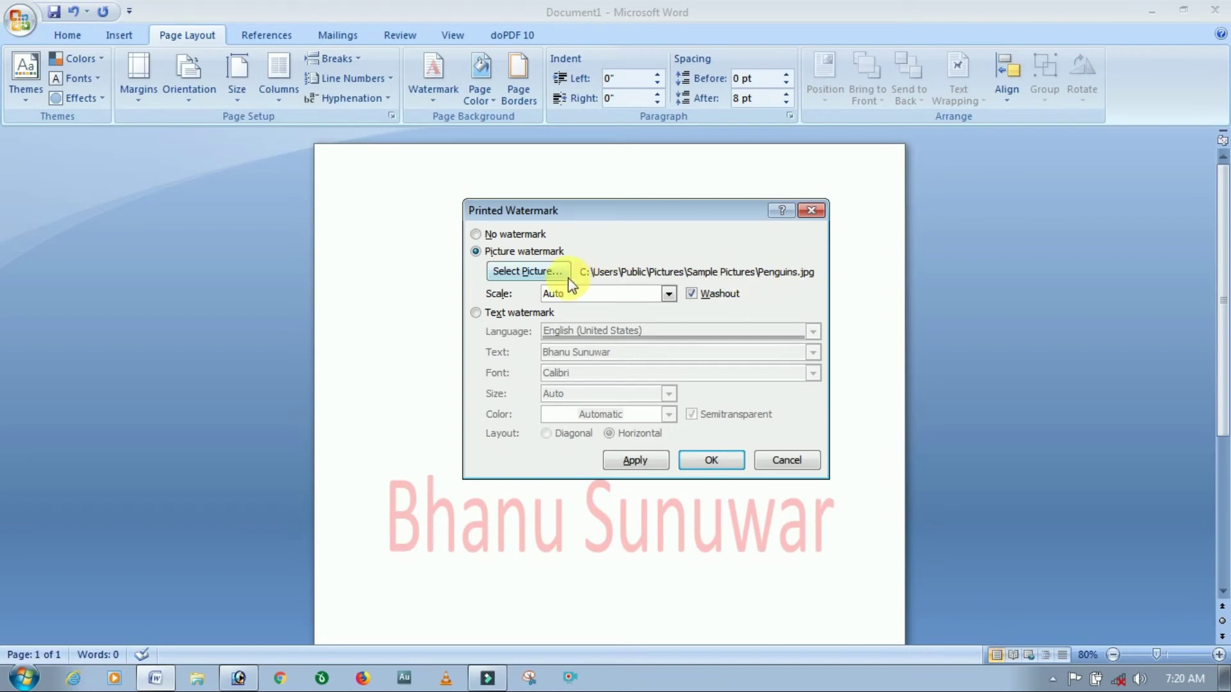
left_click(671, 297)
left_click(671, 297)
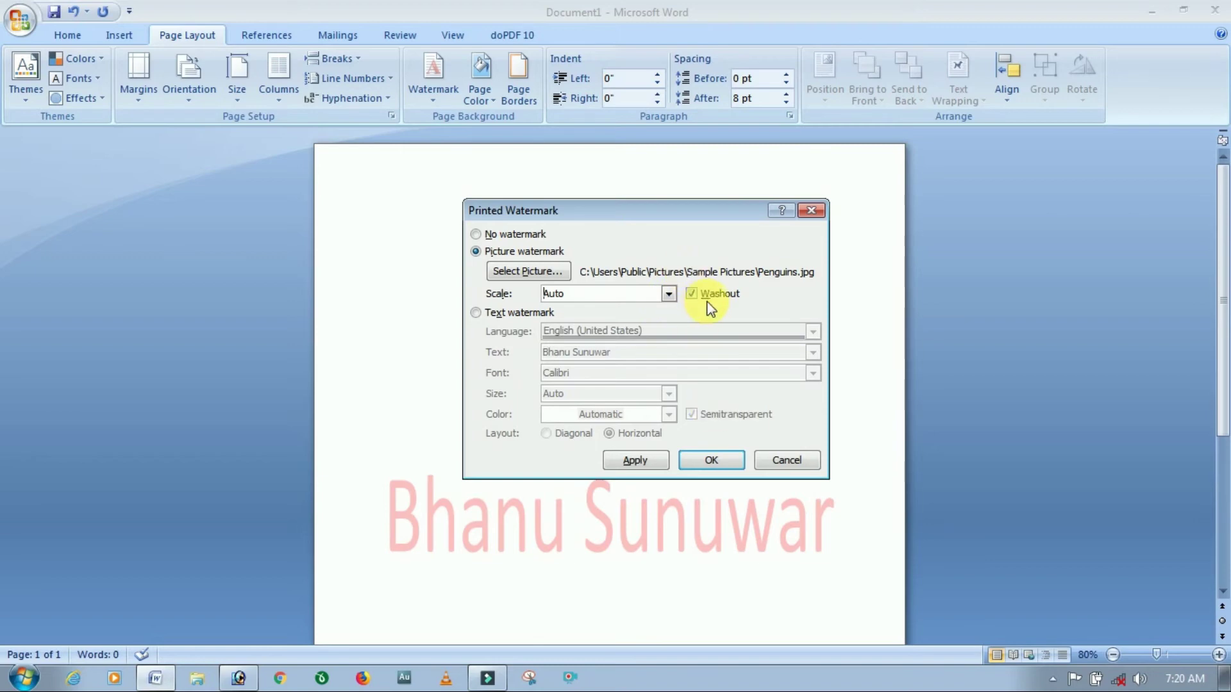
left_click(706, 460)
scroll(631, 458, "down", 5)
scroll(630, 452, "down", 3)
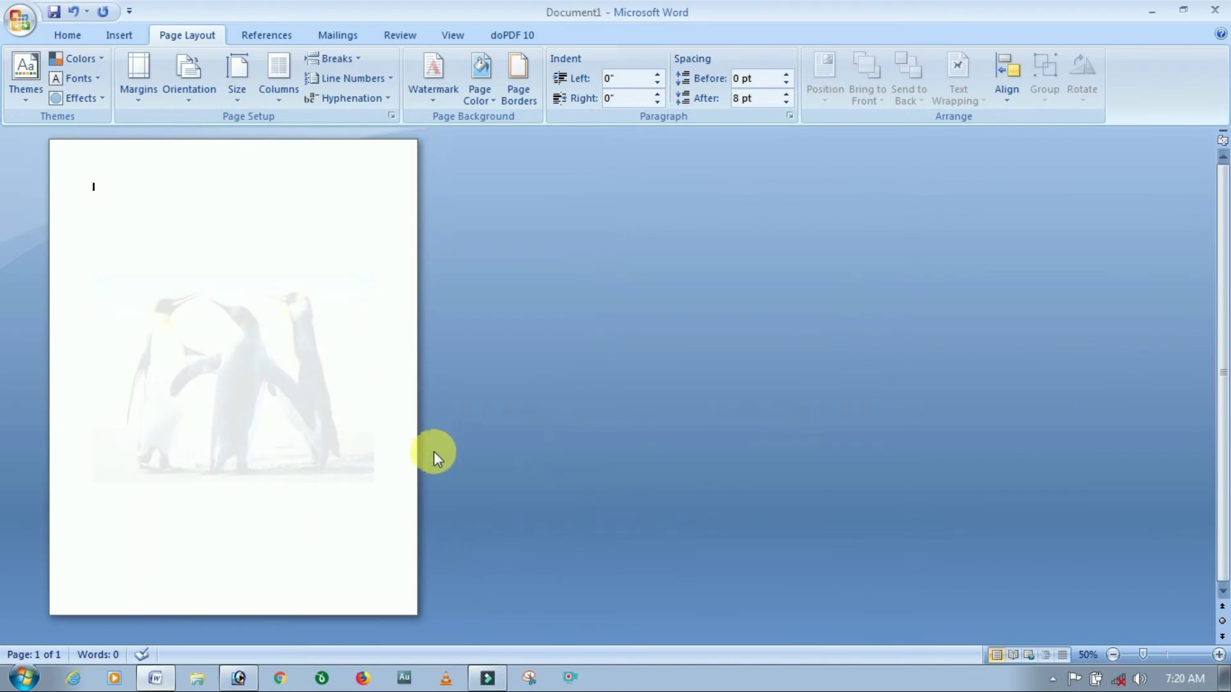
scroll(269, 397, "up", 3)
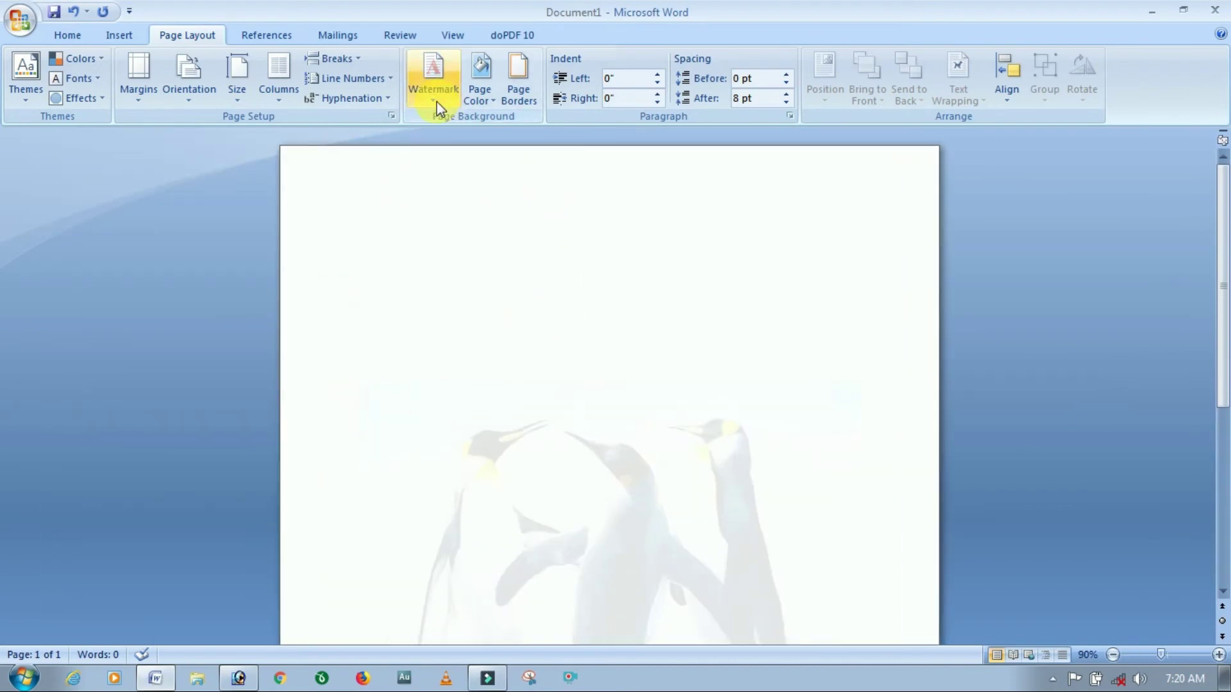
scroll(542, 325, "up", 1)
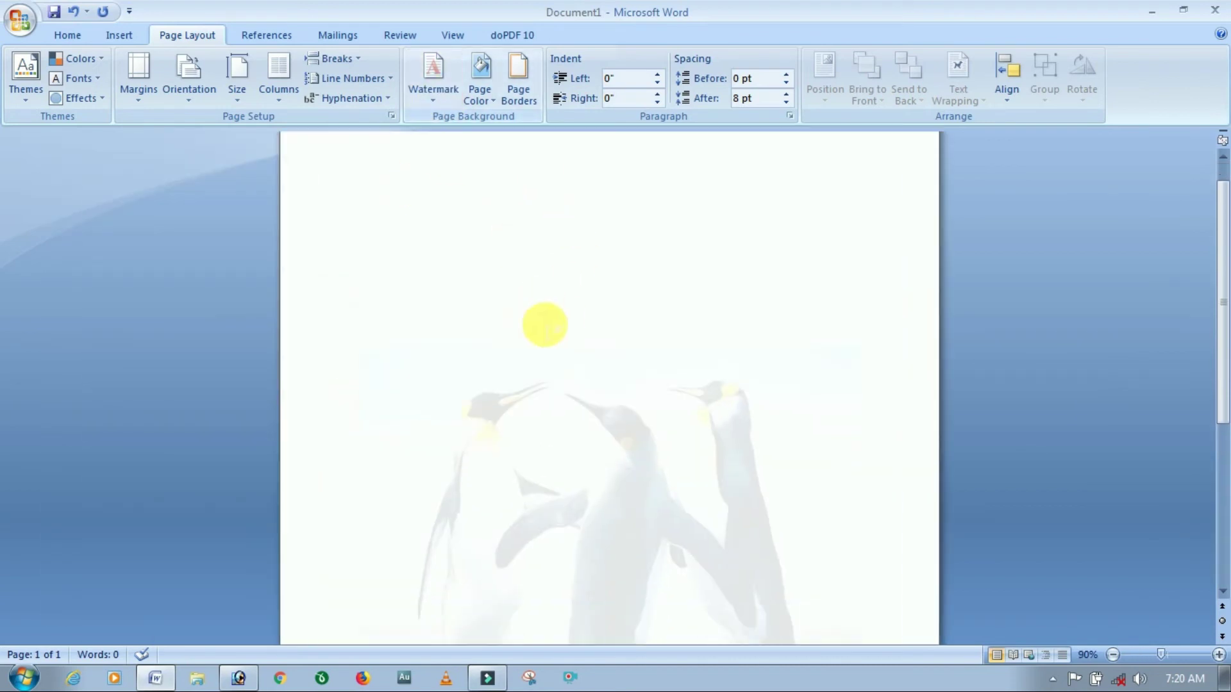
left_click(433, 93)
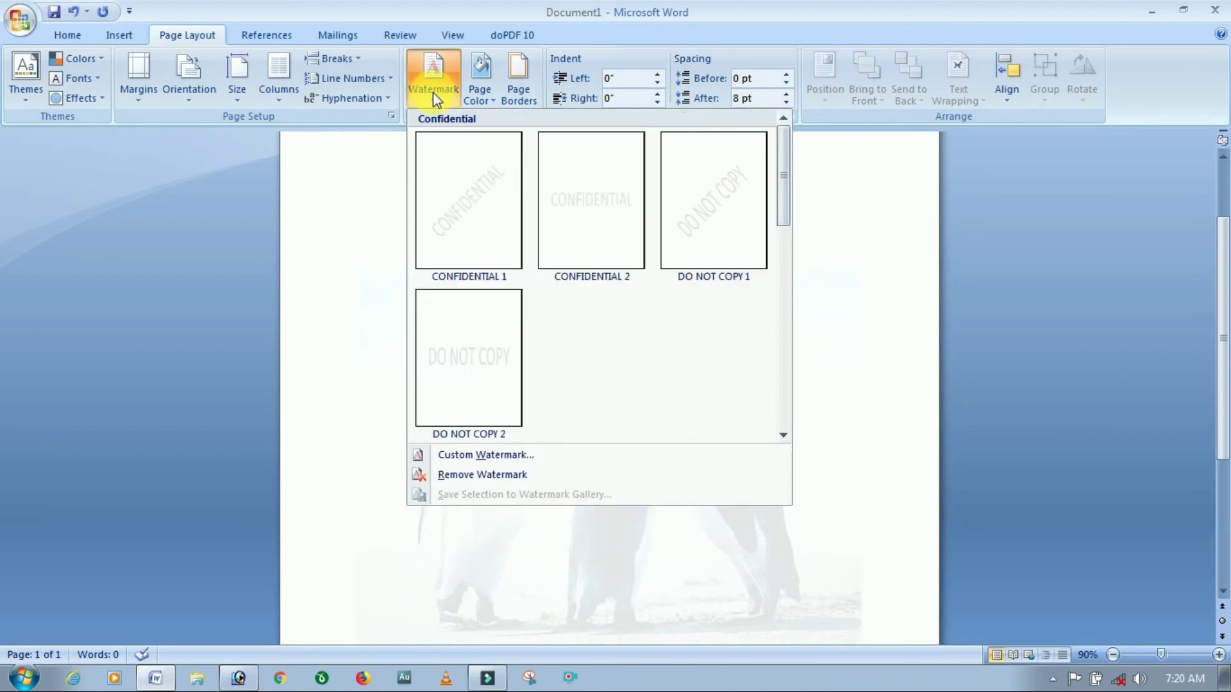
Set the penguin watermark scale to 100% and uncheck Washout.
left_click(475, 455)
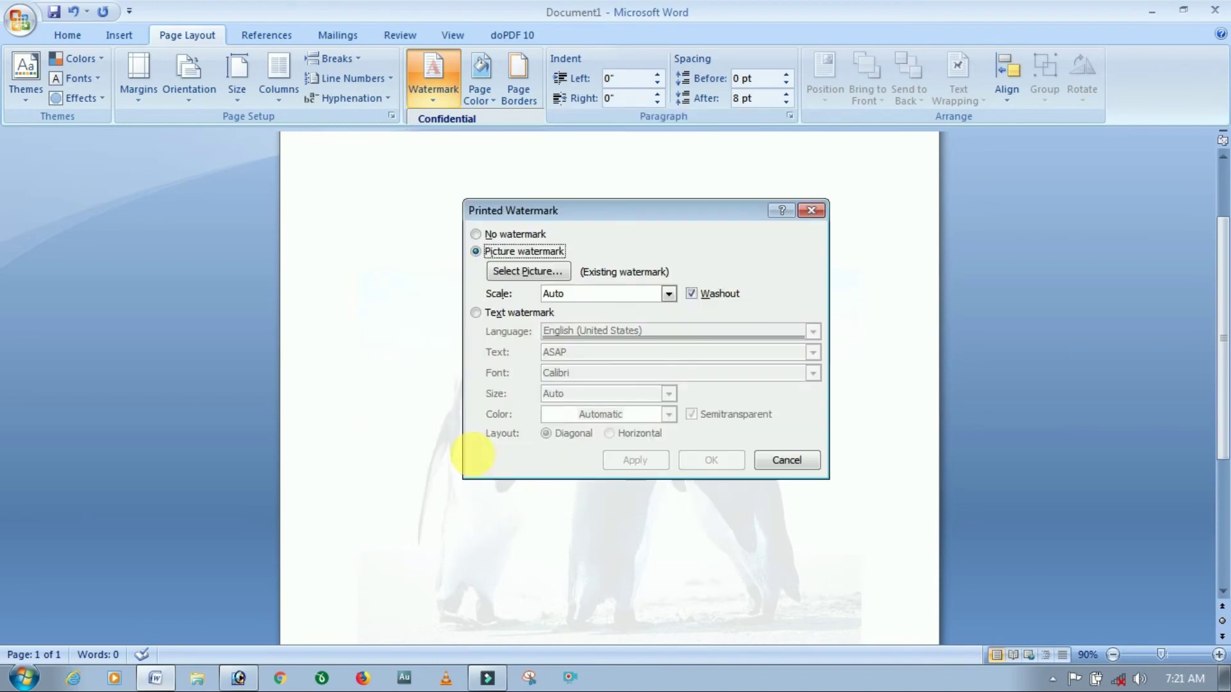
left_click(668, 293)
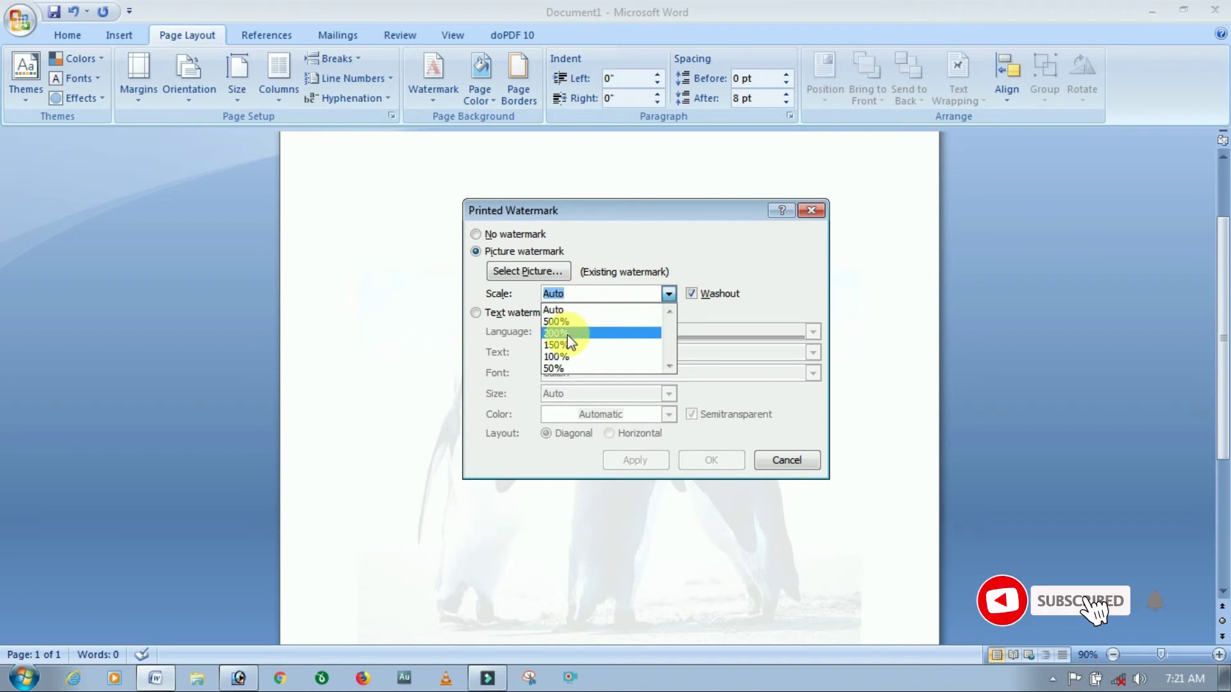
left_click(559, 357)
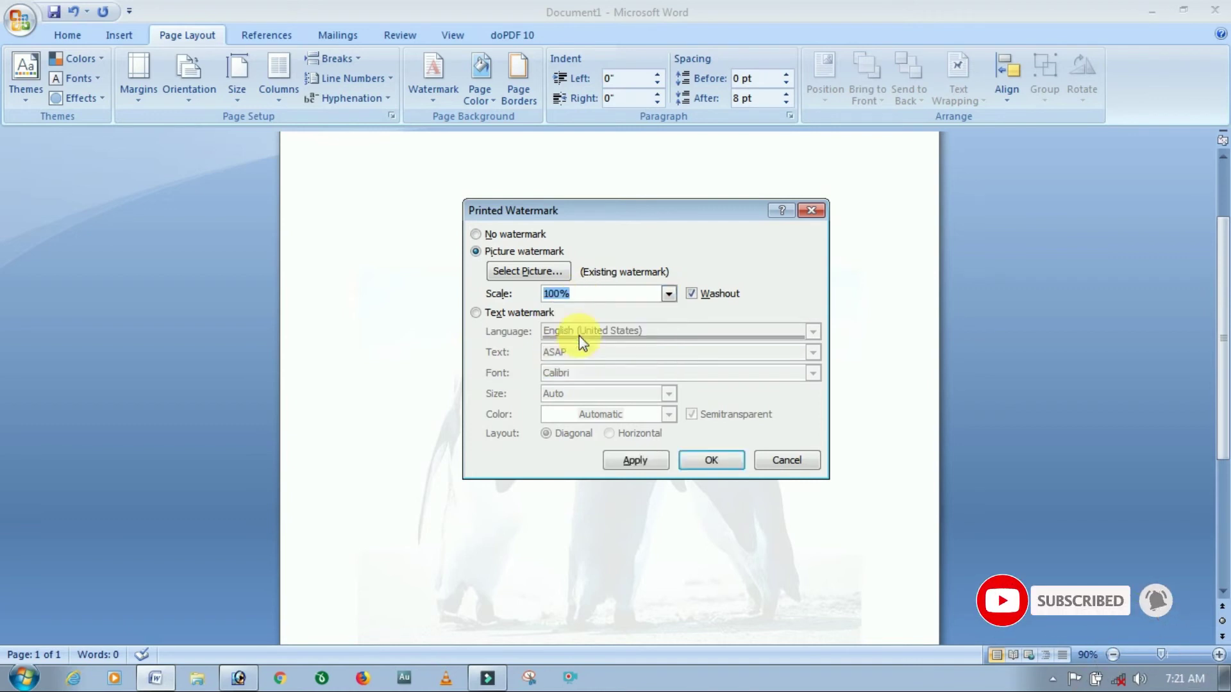
left_click(692, 295)
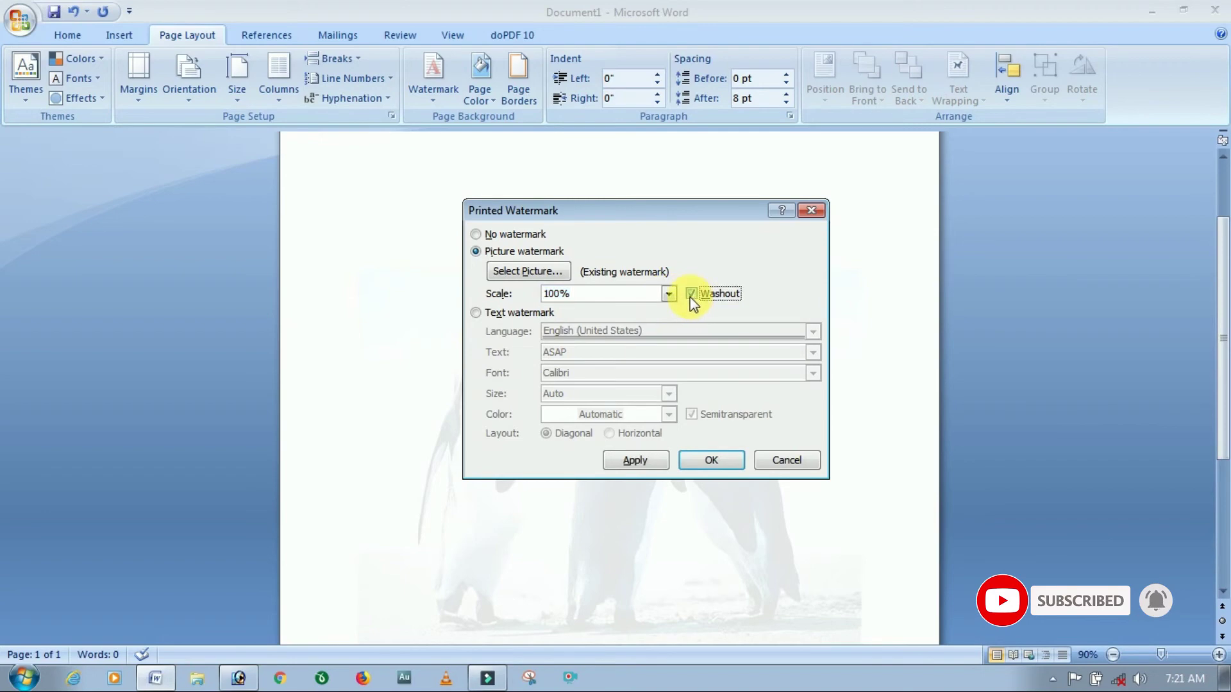
left_click(728, 459)
scroll(602, 488, "down", 1)
scroll(602, 487, "down", 5)
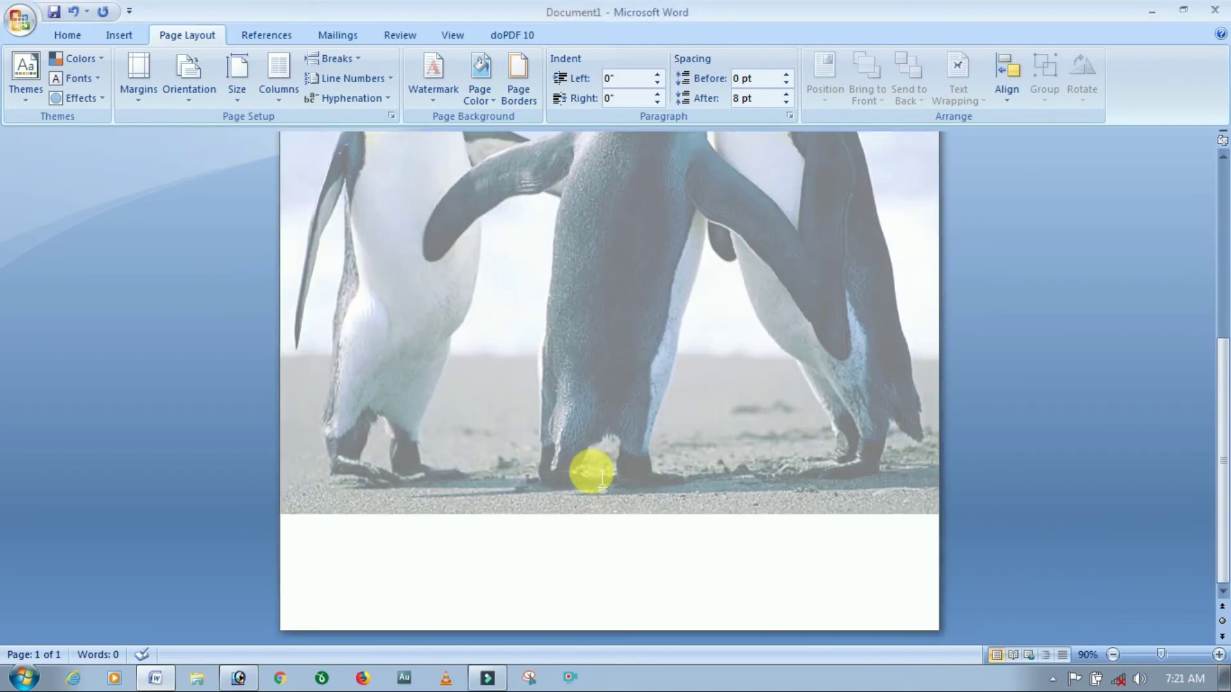
scroll(590, 472, "up", 6)
scroll(451, 425, "down", 6)
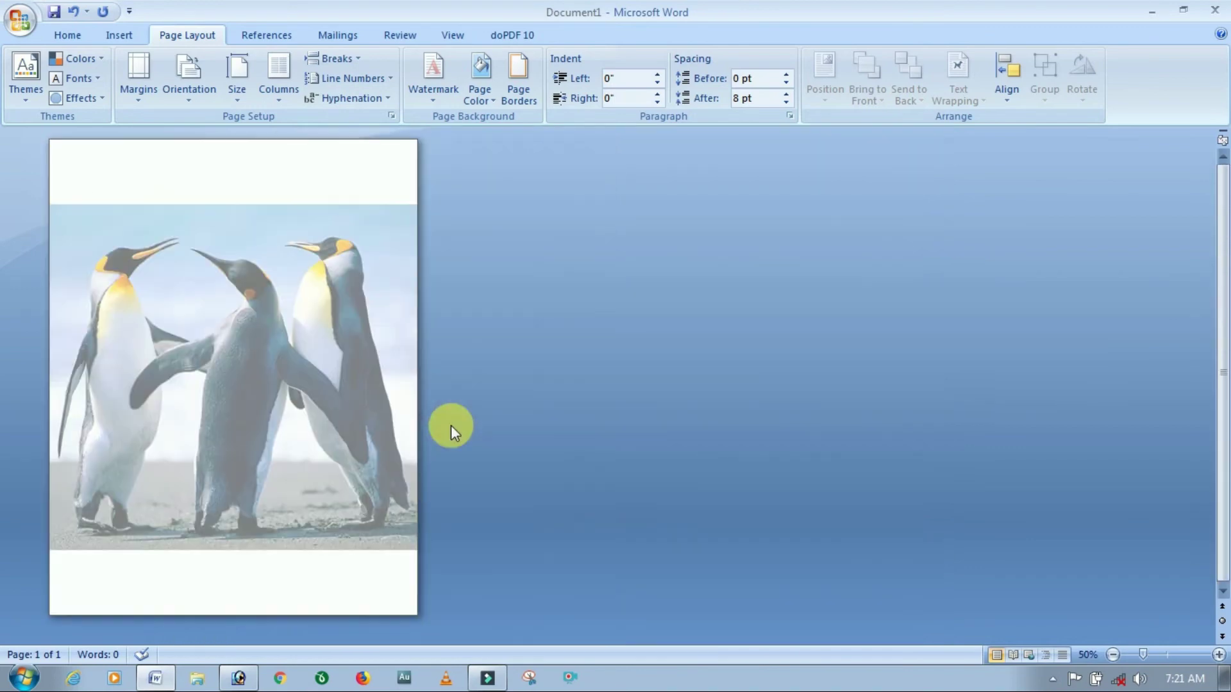
scroll(179, 343, "up", 3)
scroll(375, 382, "up", 5)
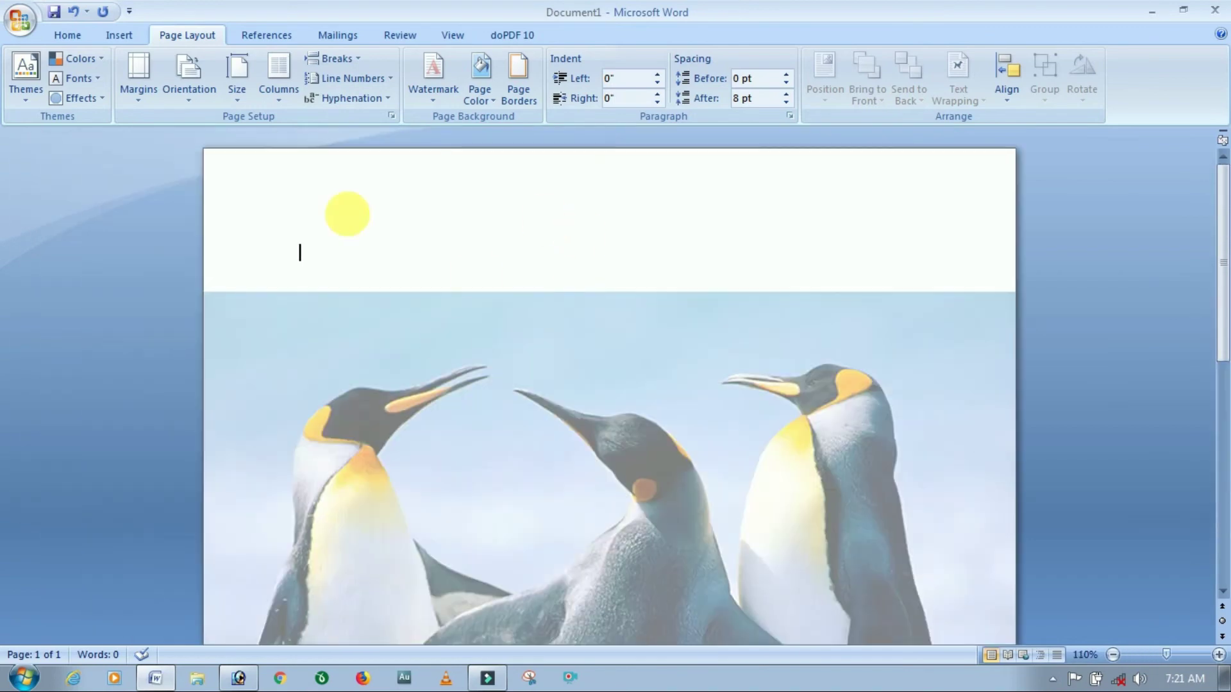
Change the penguin watermark's scale to 25%.
left_click(440, 96)
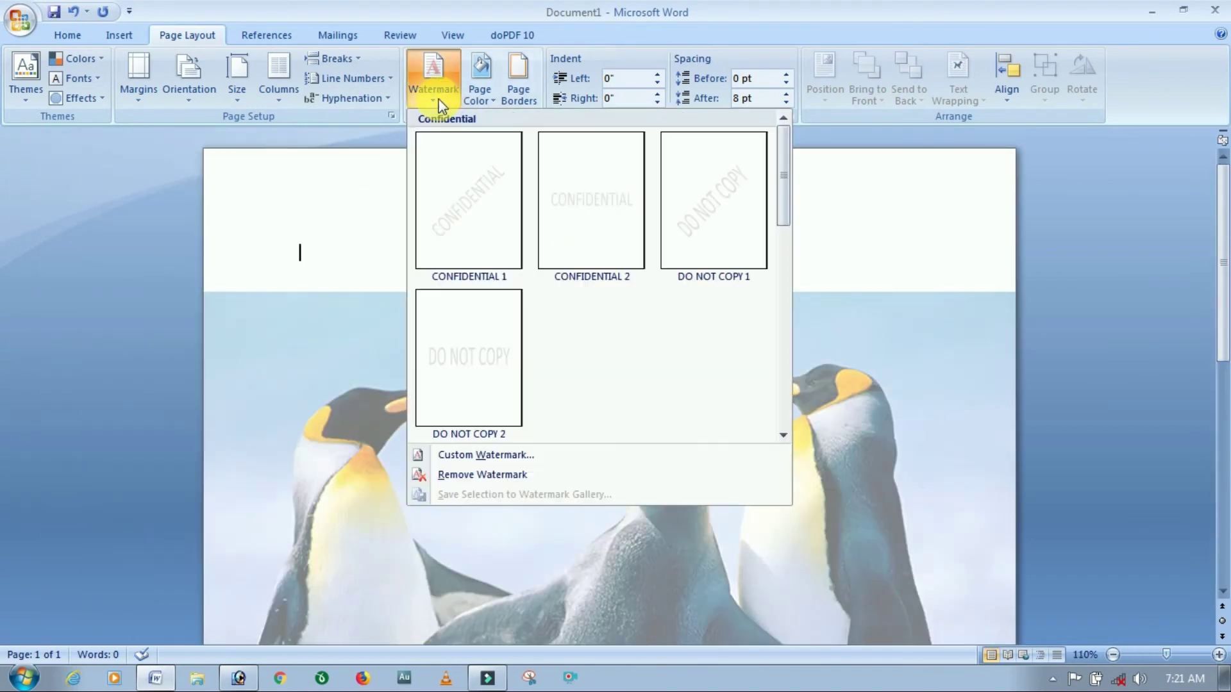
left_click(487, 455)
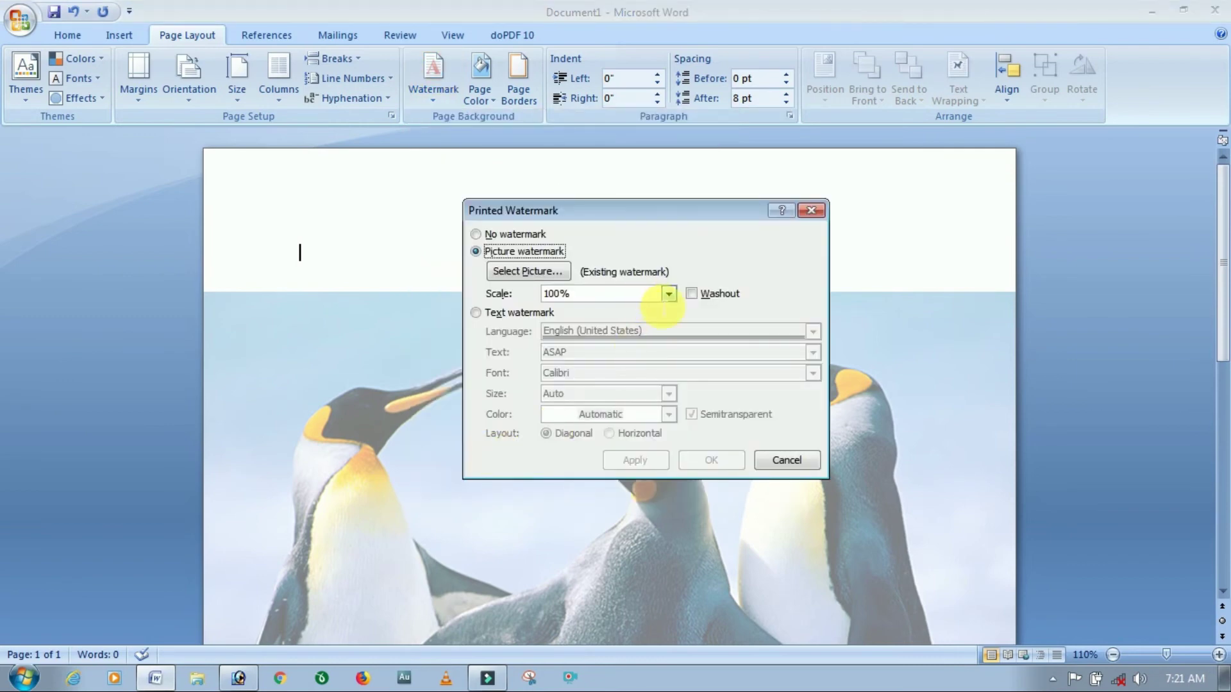
left_click_drag(646, 300, 521, 308)
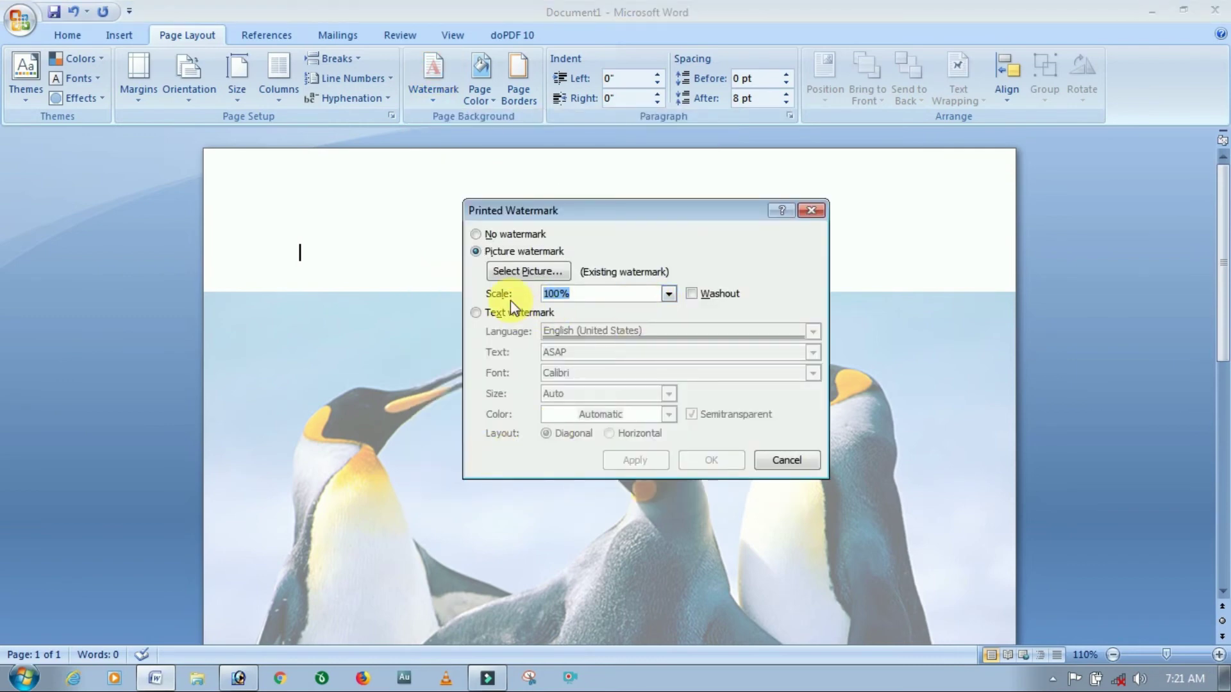
type("25")
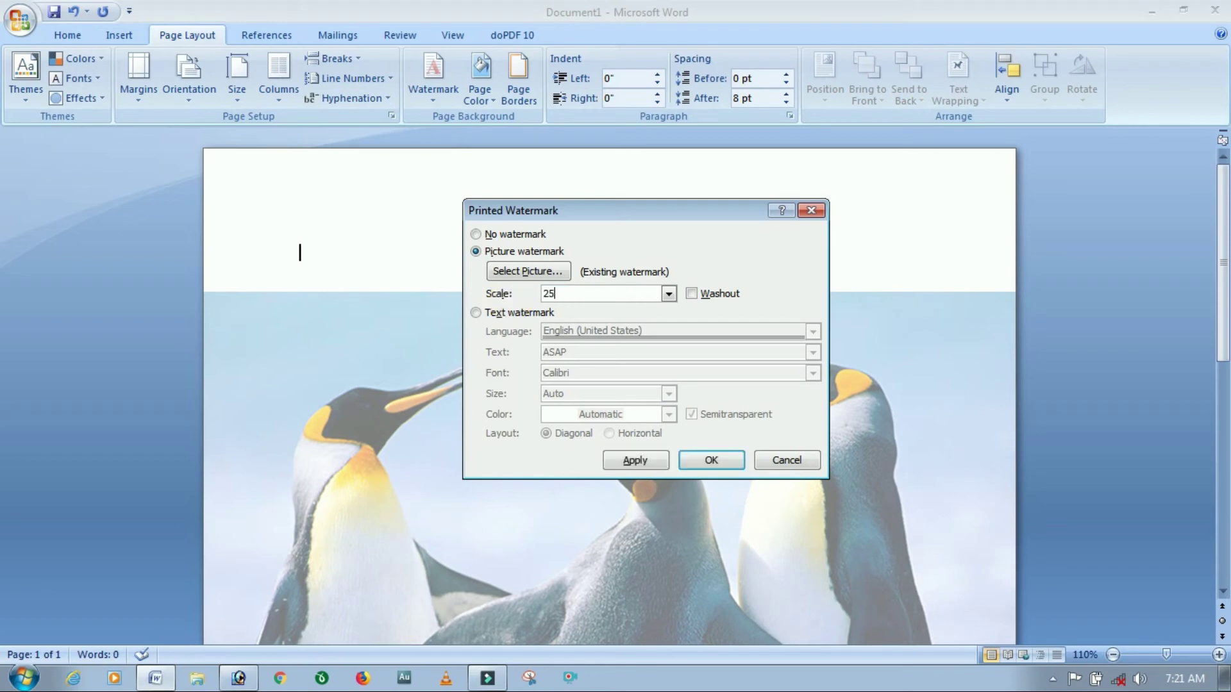
left_click(711, 460)
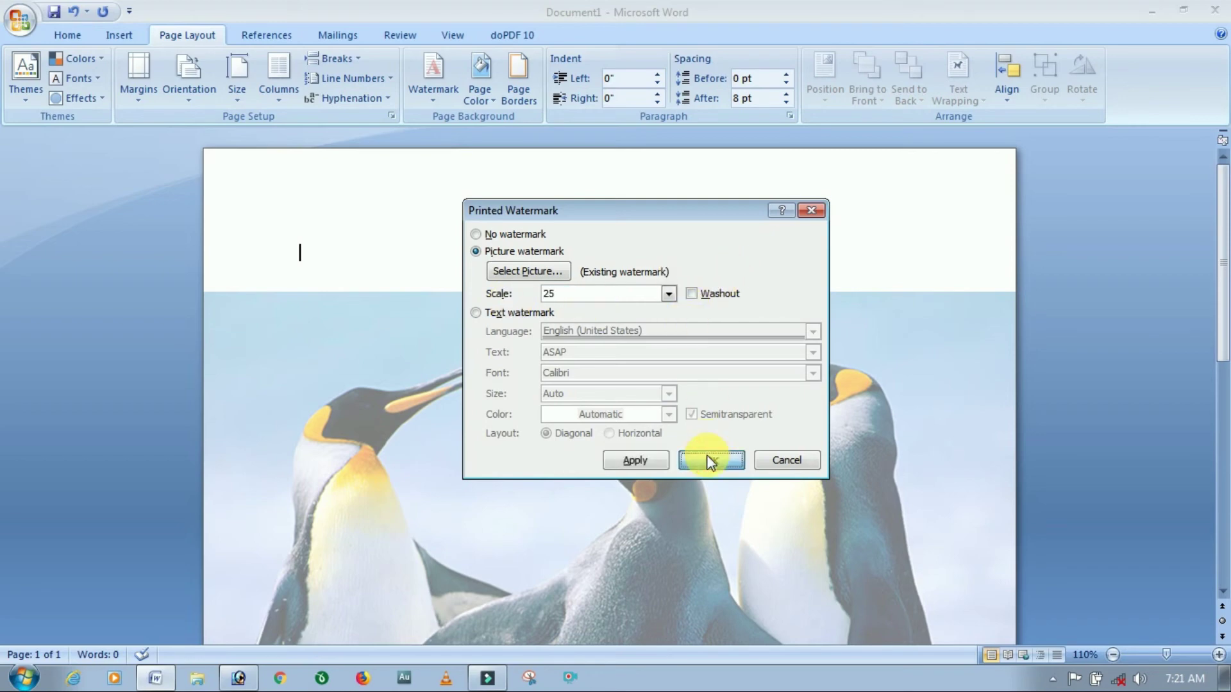
scroll(622, 448, "down", 5)
scroll(625, 453, "down", 3)
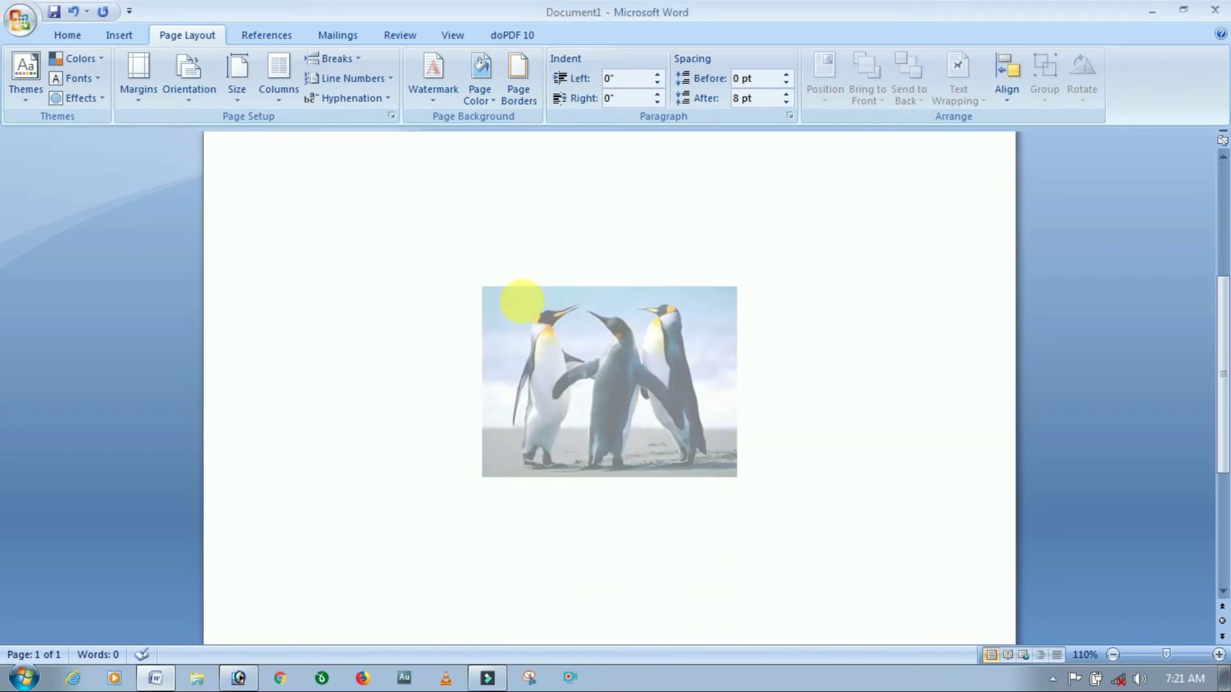
Turn Washout back on for the 25% penguin watermark.
left_click(429, 108)
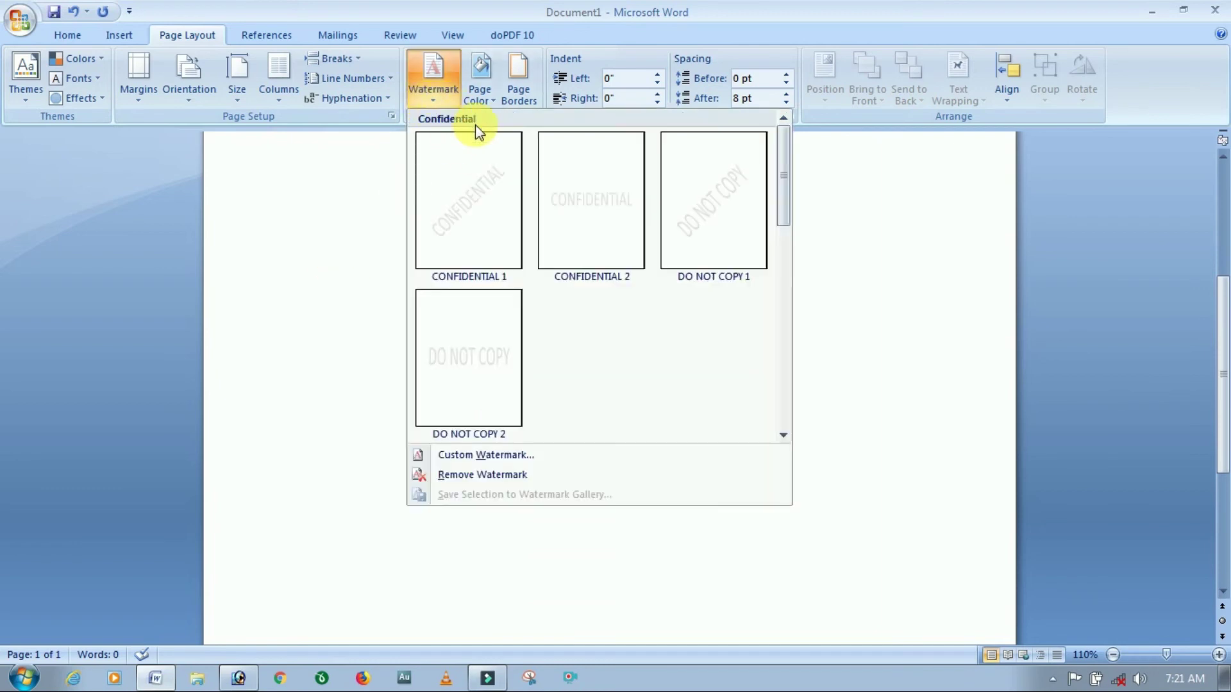
left_click(494, 454)
left_click(692, 294)
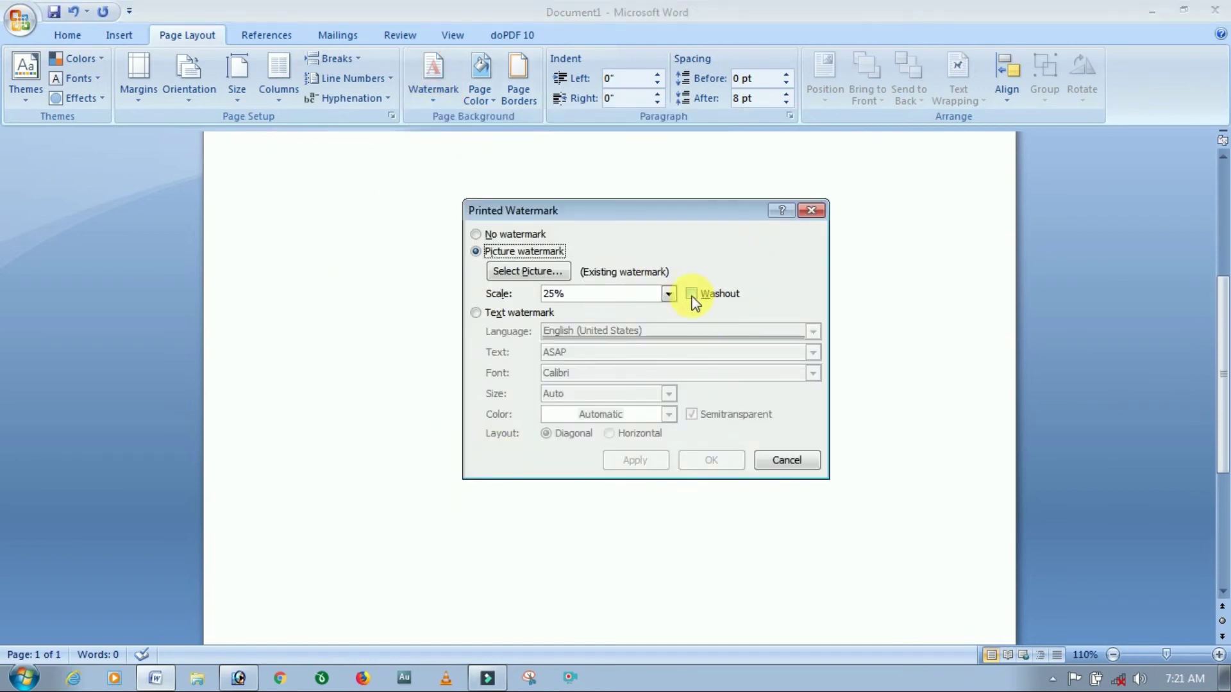
left_click(713, 461)
scroll(648, 506, "down", 3)
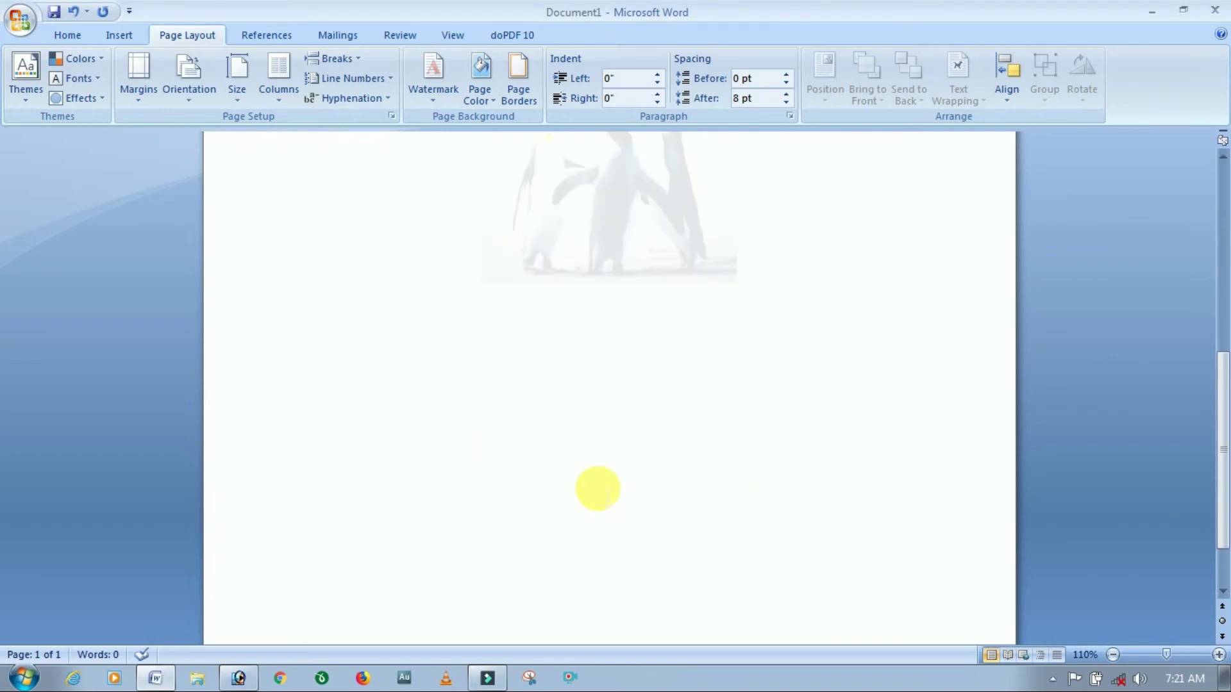
scroll(596, 490, "up", 6)
type("fgnfn")
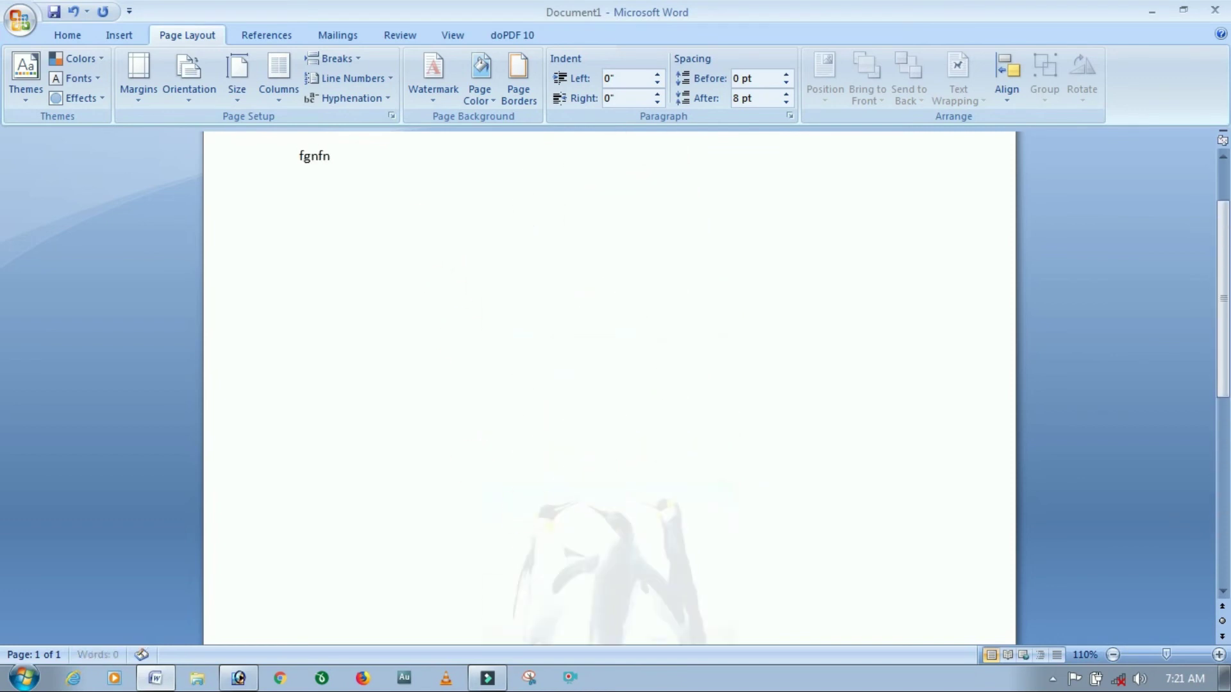
type("gmghmdghmbxvnbfxnxbn")
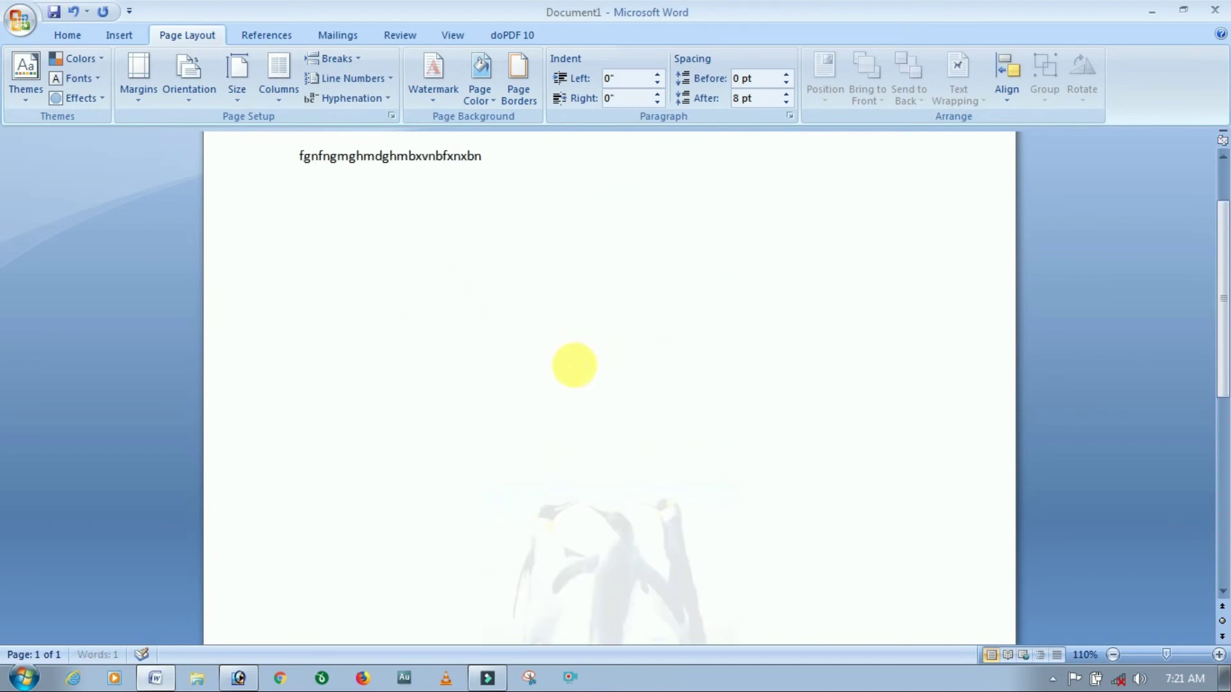
type("xvbncvbmcgmngdh")
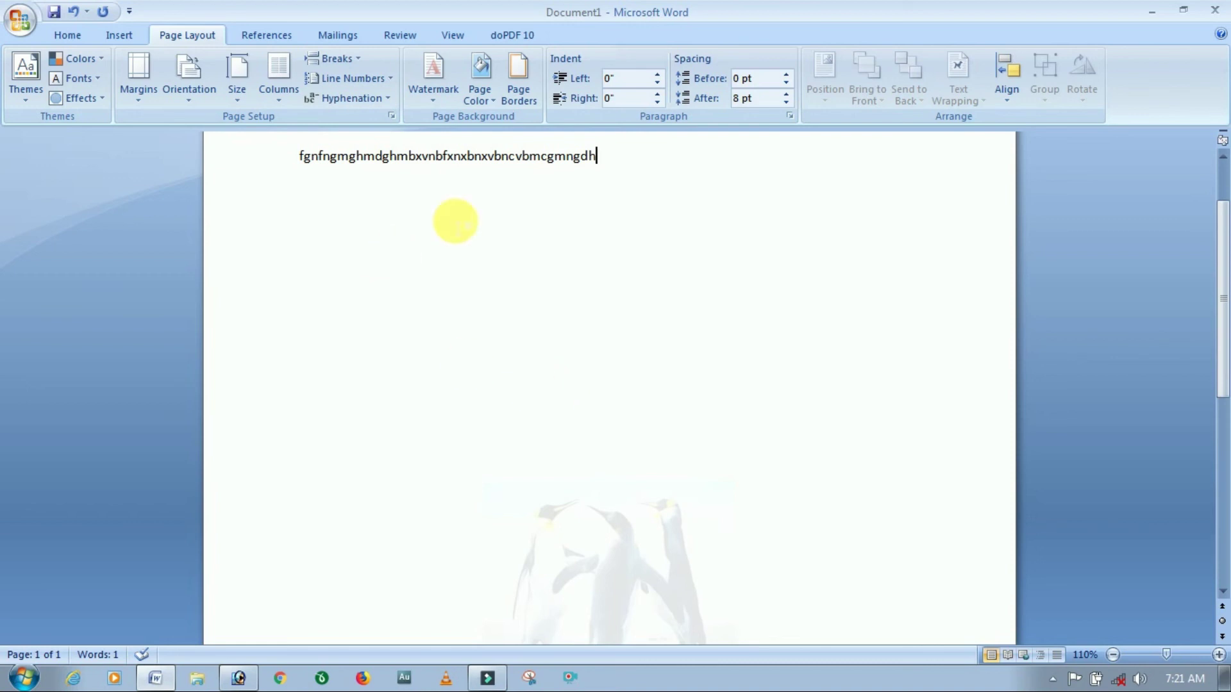
left_click_drag(629, 161, 253, 141)
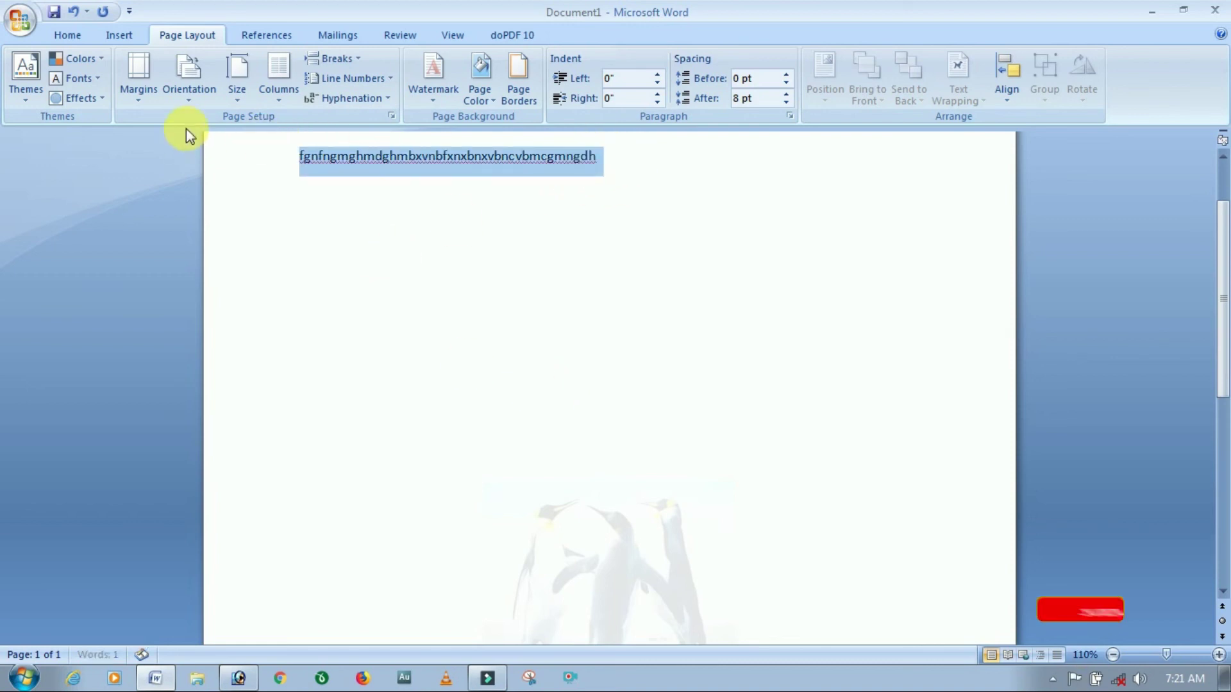
mouse_move(186, 130)
key("Delete")
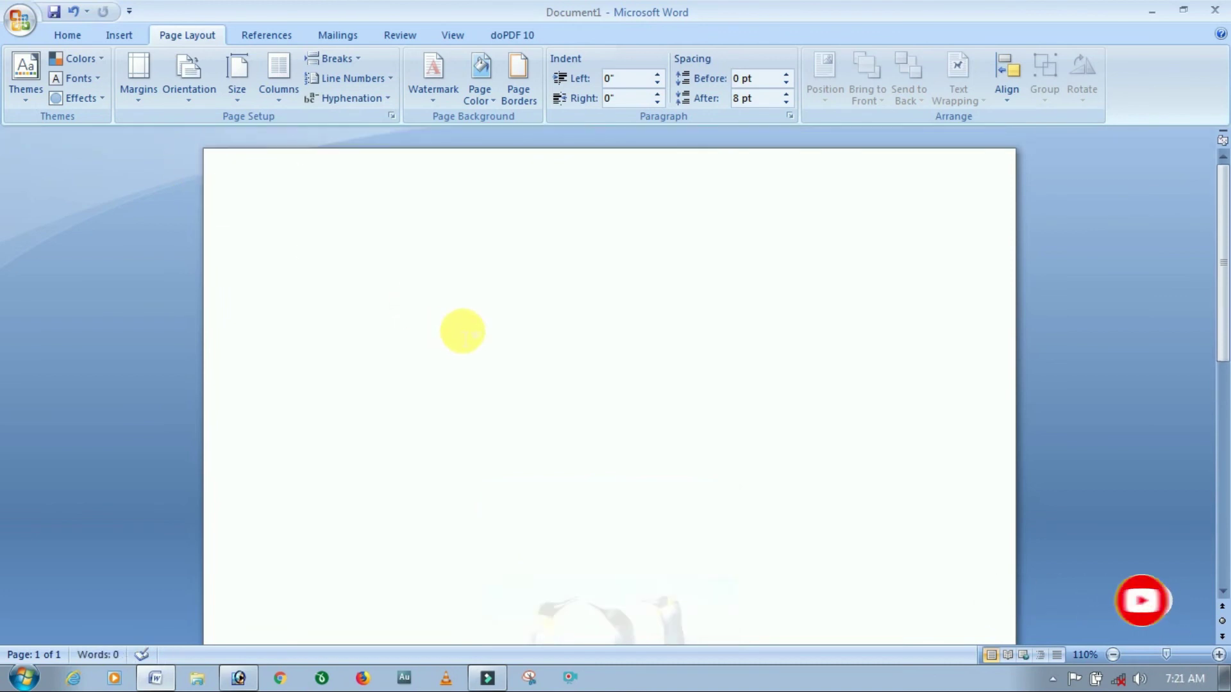
scroll(463, 340, "down", 4)
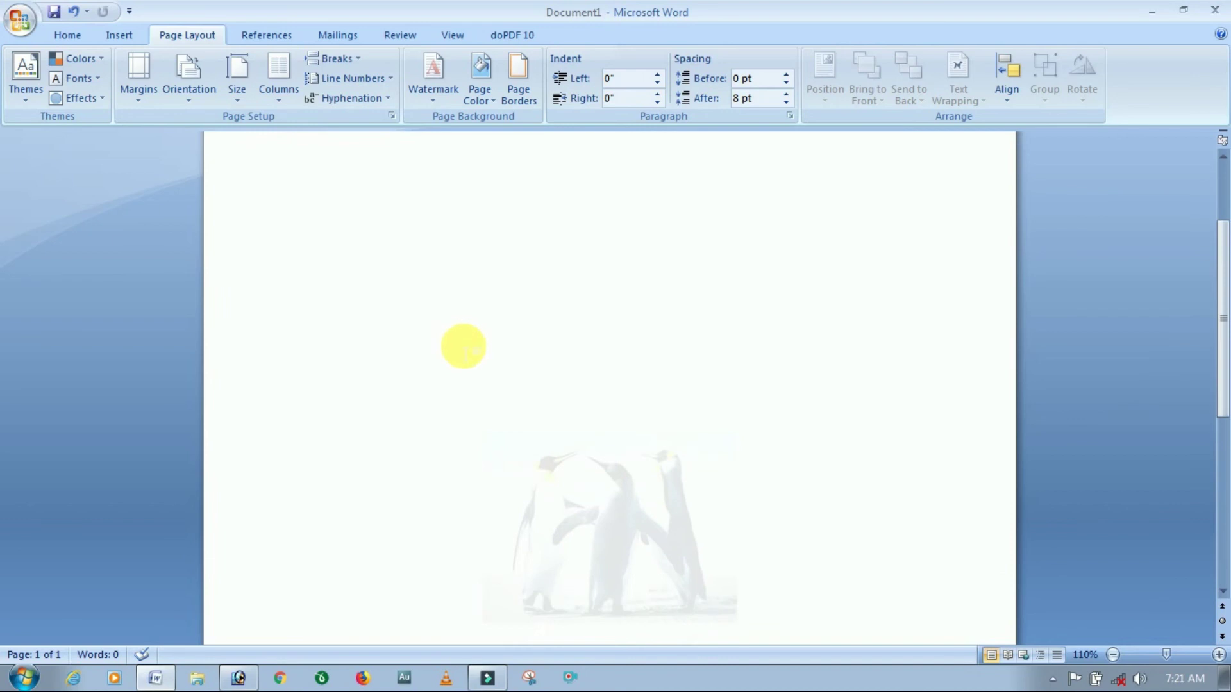